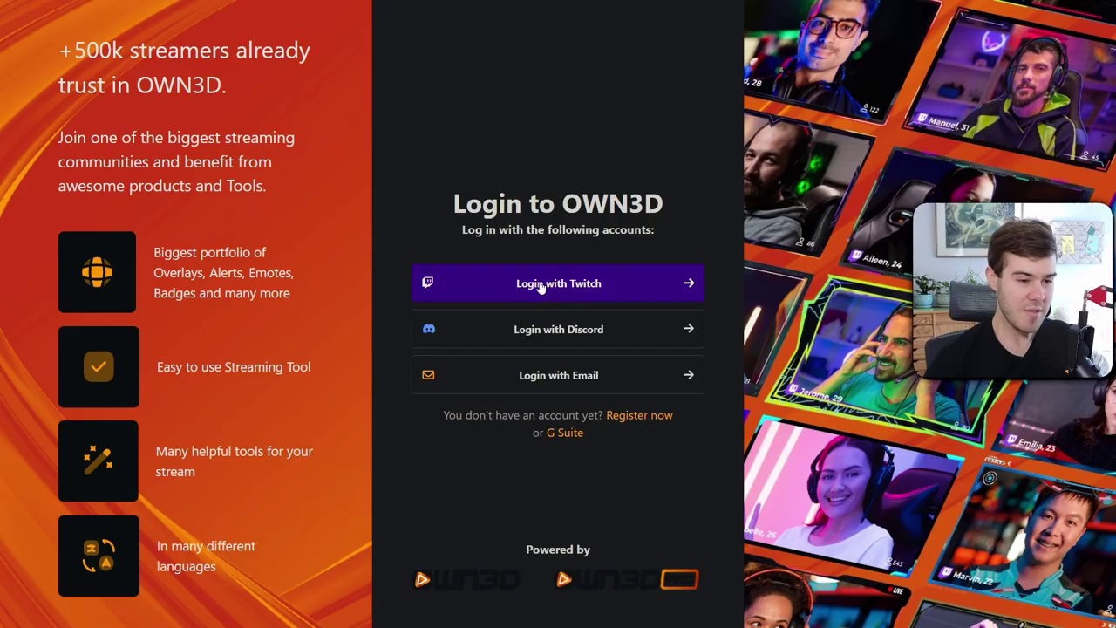
# Step: Authorize OWN3D.TV ID to access the Twitch account after logging in with Twitch
pyautogui.click(614, 284)
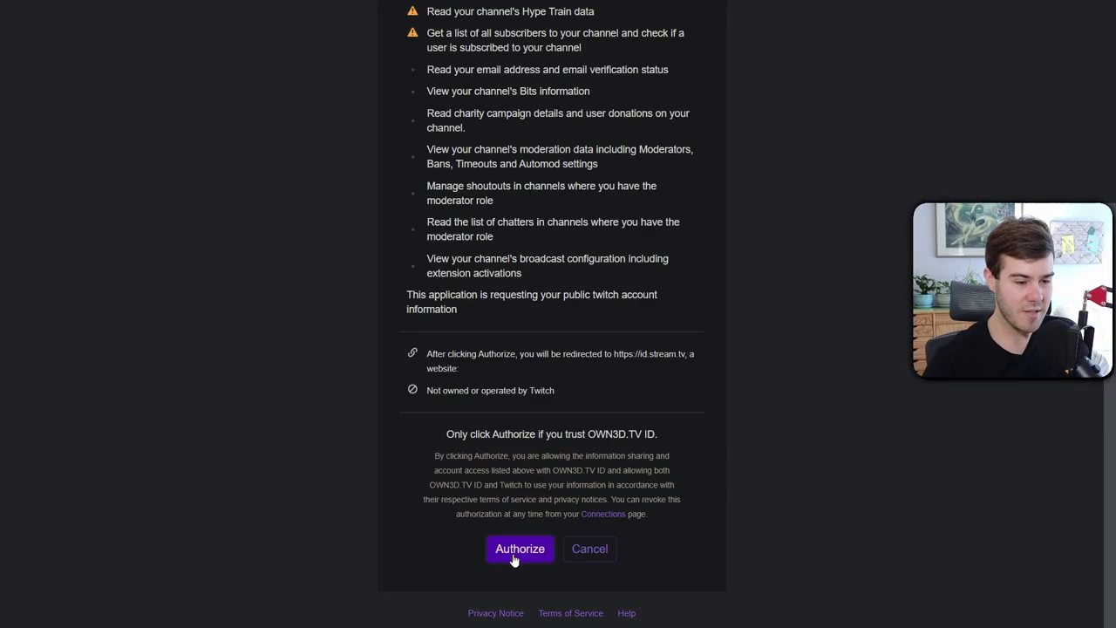
# Step: Open the Visuals & Sound Alerts card under Extensions and start its Twitch installation
pyautogui.click(514, 553)
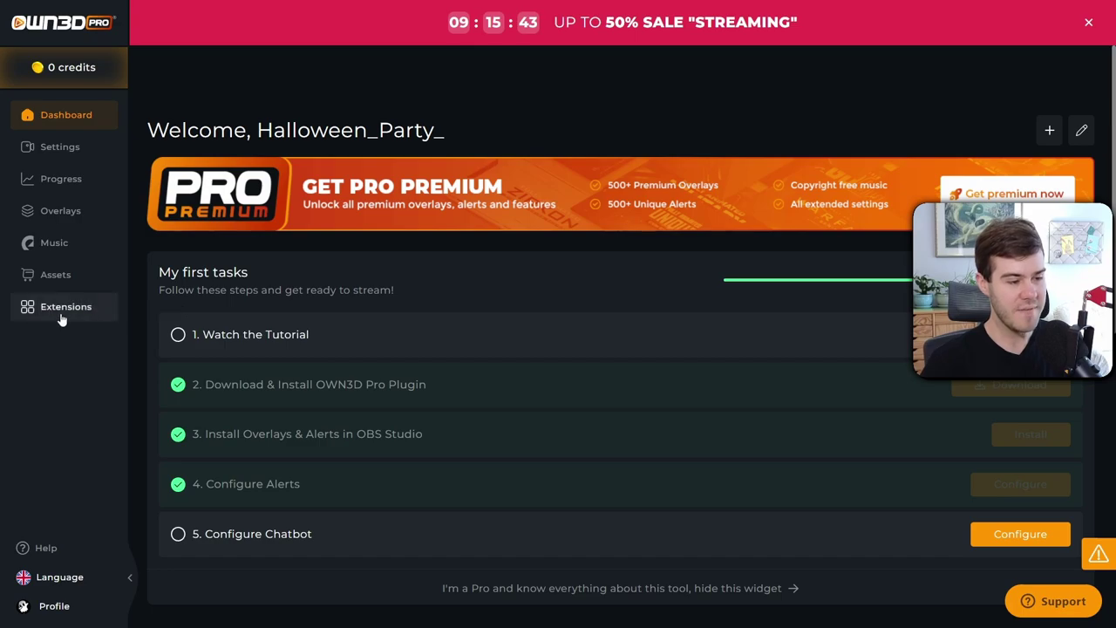
pyautogui.click(62, 319)
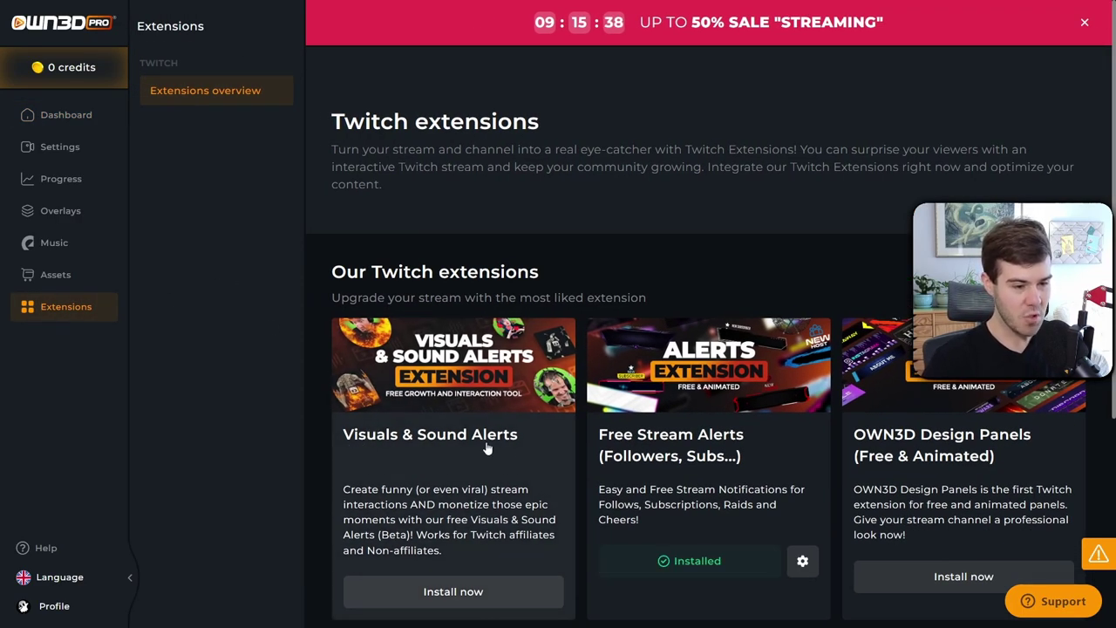
pyautogui.click(445, 416)
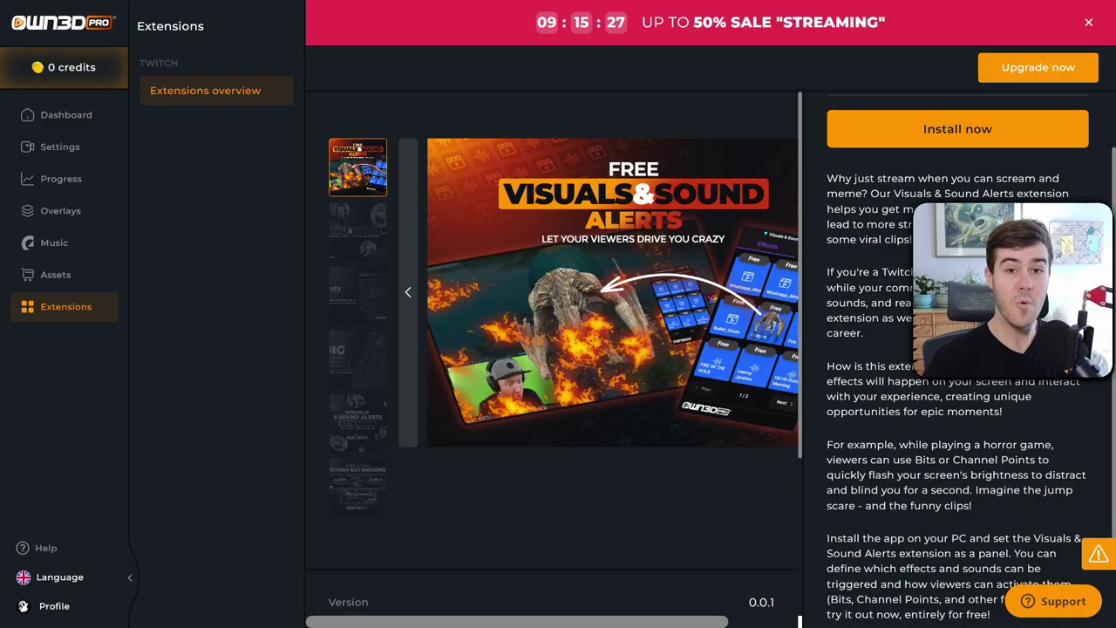
pyautogui.click(974, 133)
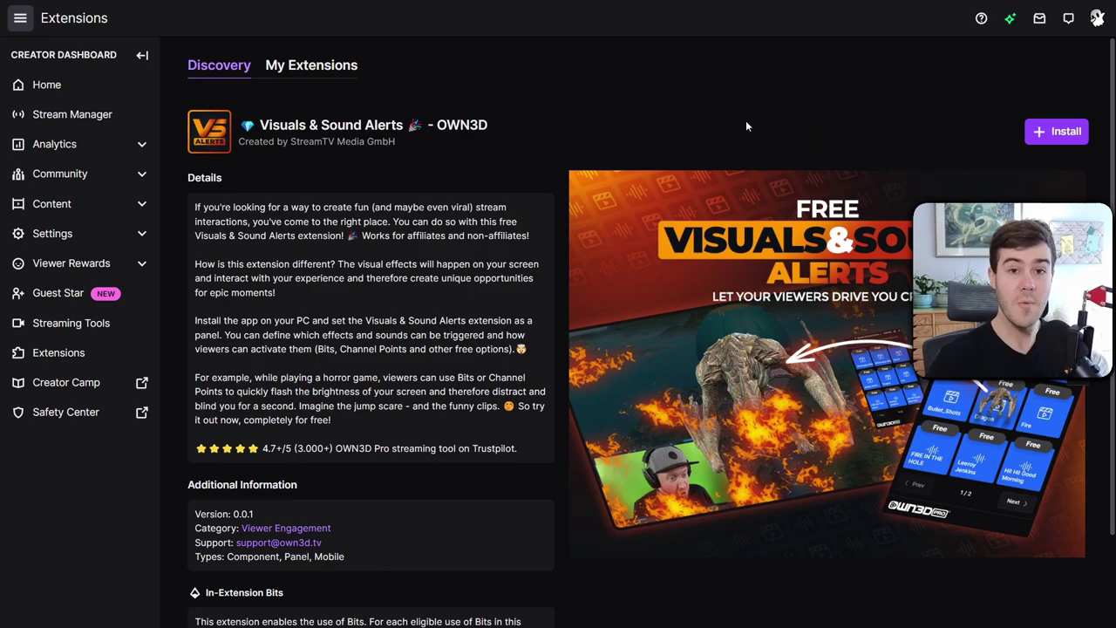
# Step: Install Visuals & Sound Alerts, activate it in a panel slot, and configure it at OWN3D PRO
pyautogui.click(1063, 135)
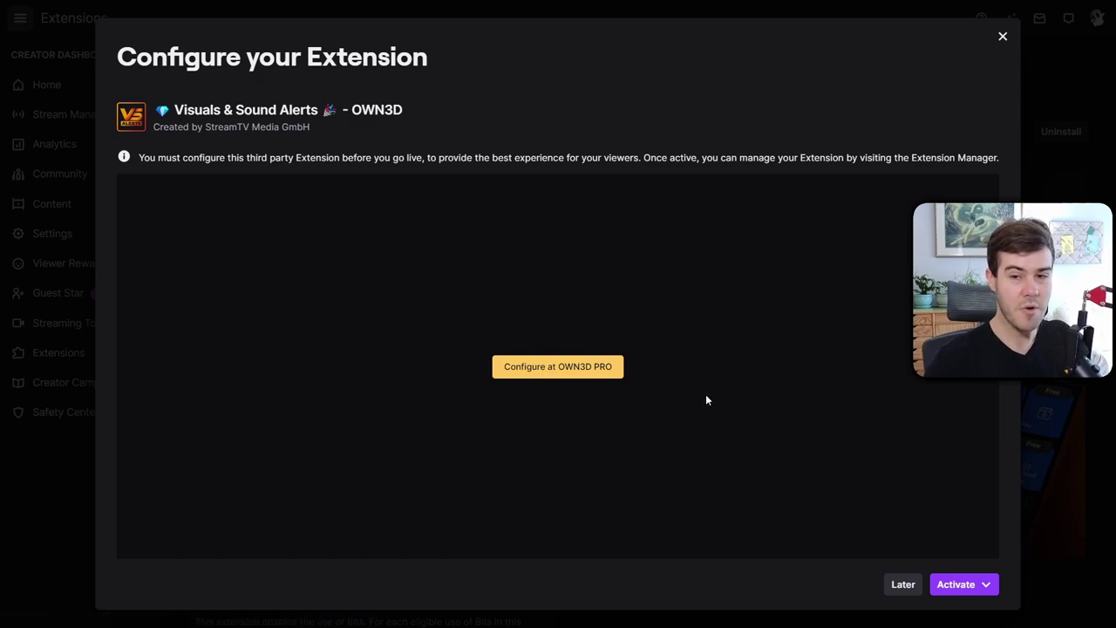
pyautogui.click(988, 586)
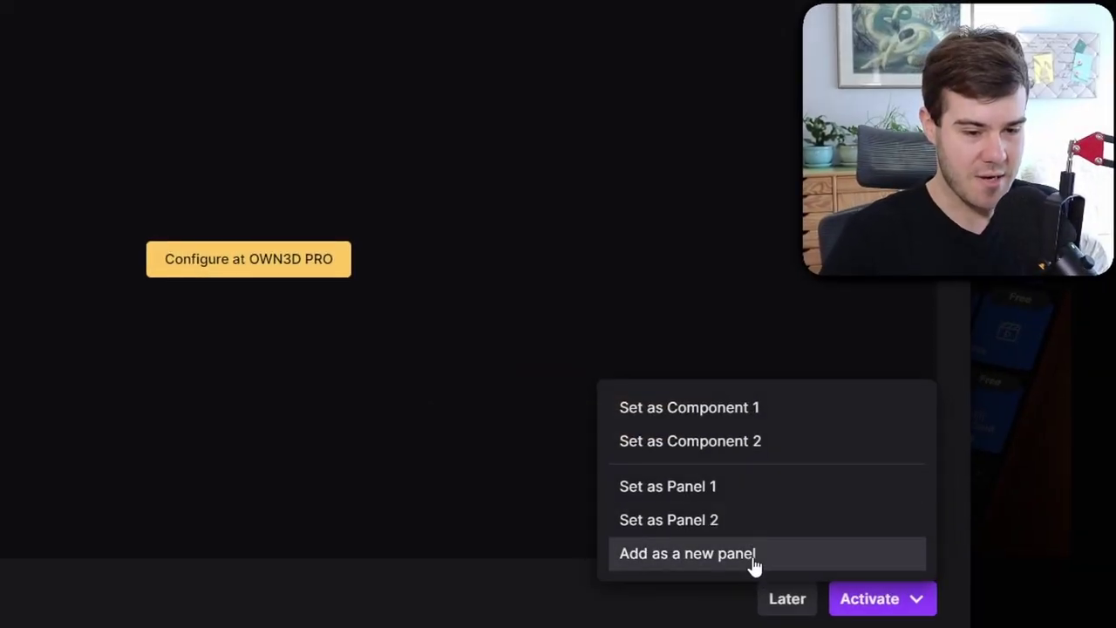
pyautogui.click(755, 555)
pyautogui.click(928, 131)
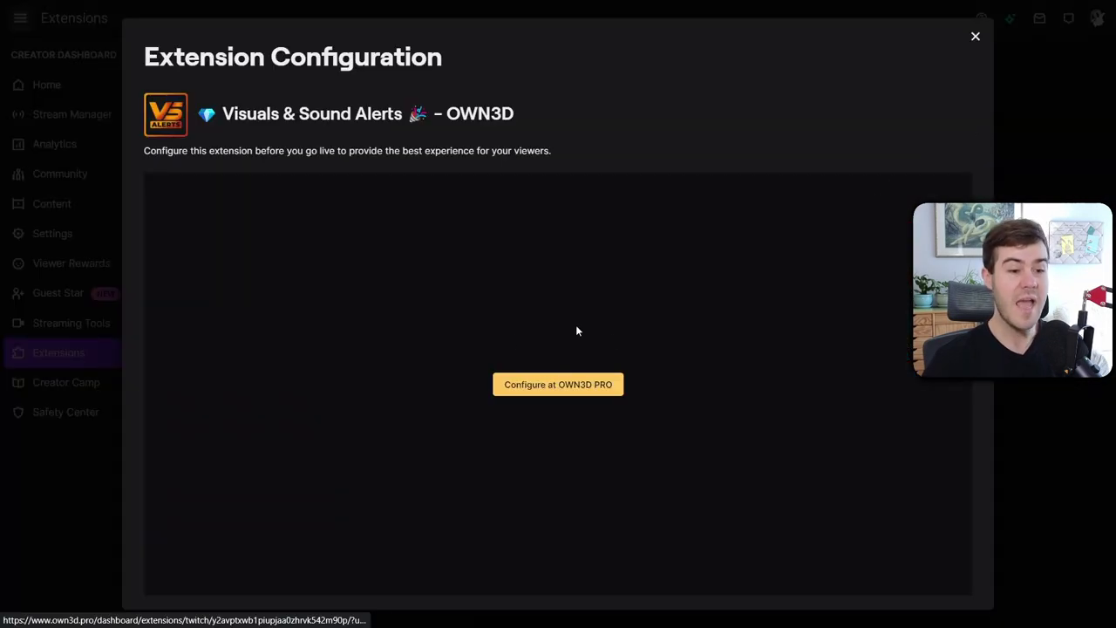
pyautogui.click(541, 384)
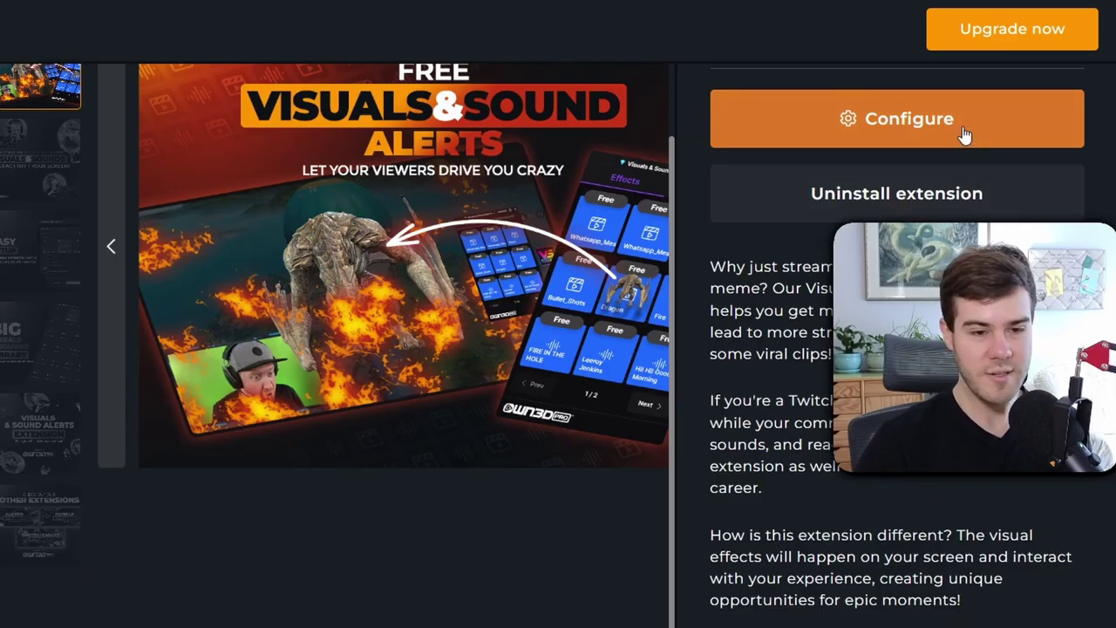
# Step: Choose 'I use OBS Studio' with the copy & paste method and copy the alert link
pyautogui.click(1003, 139)
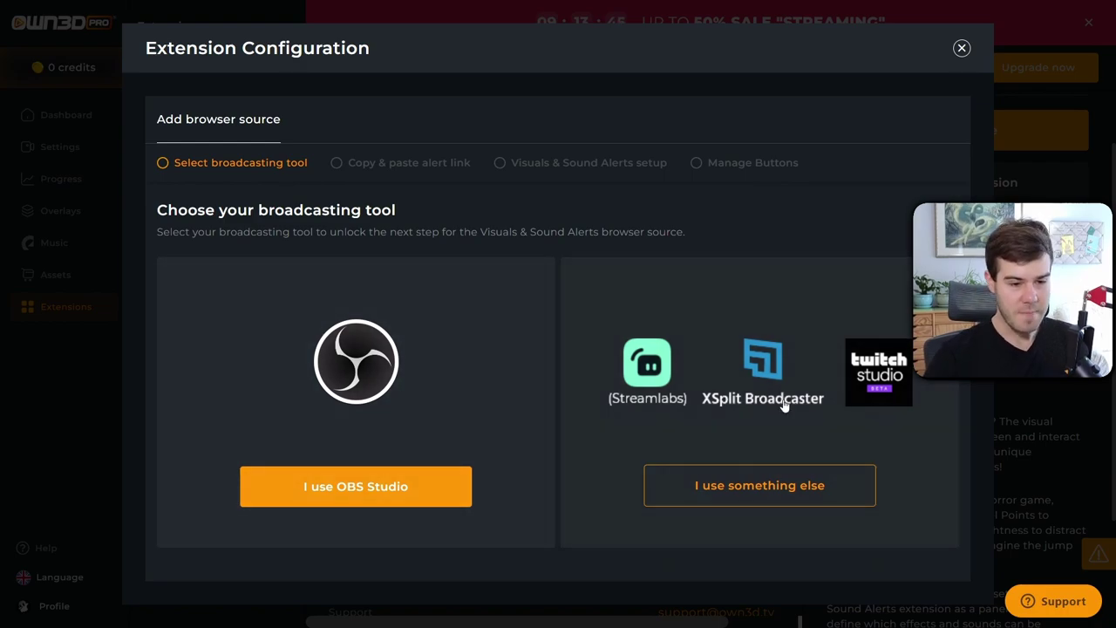
pyautogui.click(355, 494)
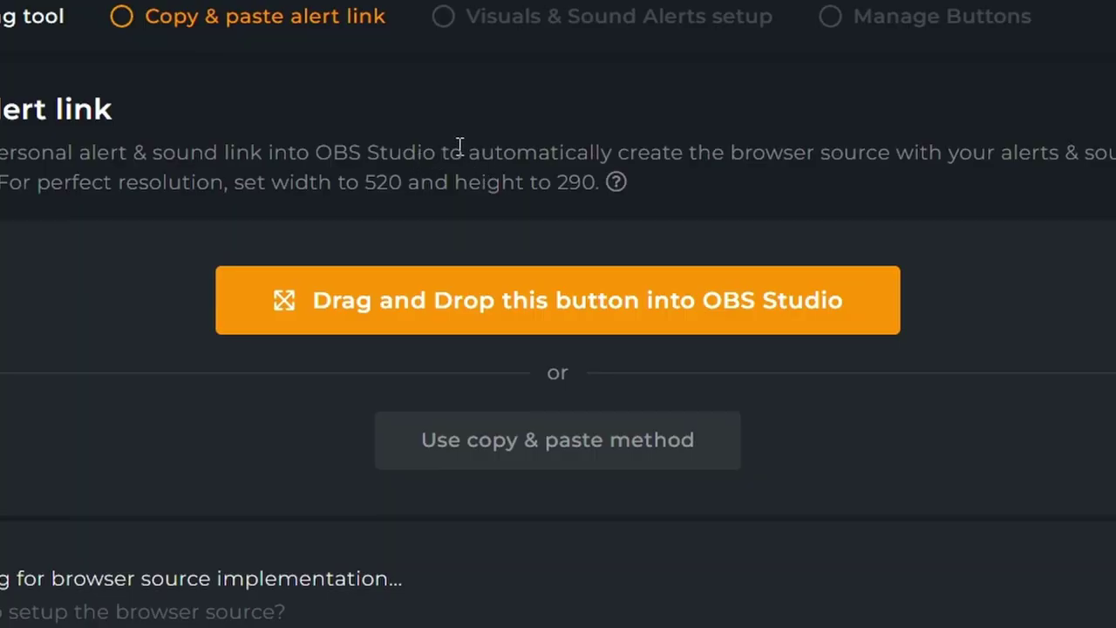
pyautogui.click(543, 460)
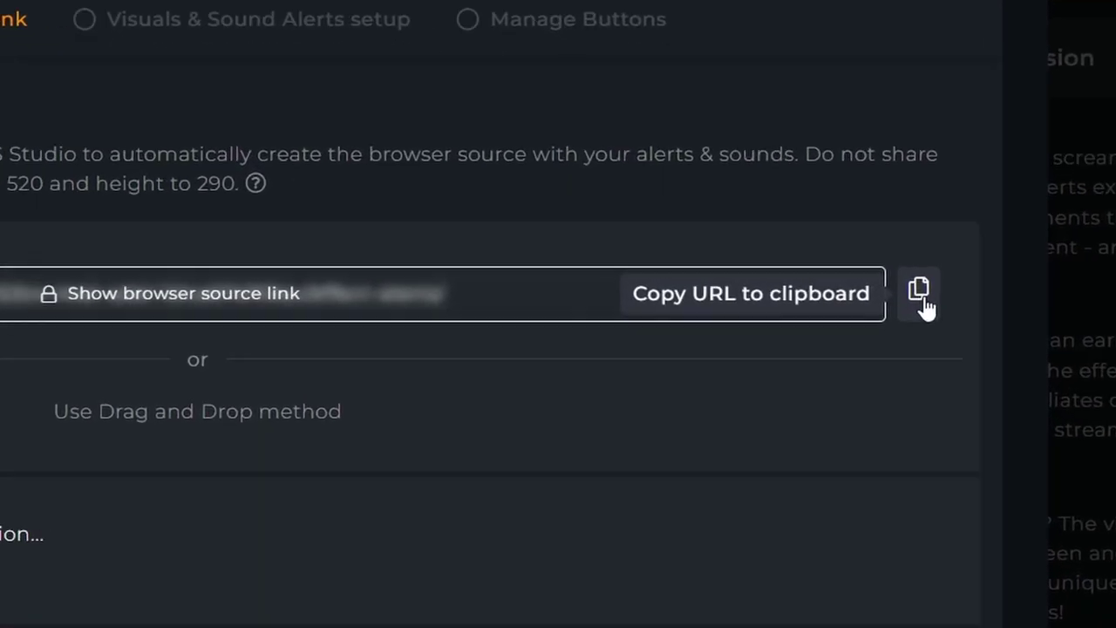
pyautogui.click(922, 296)
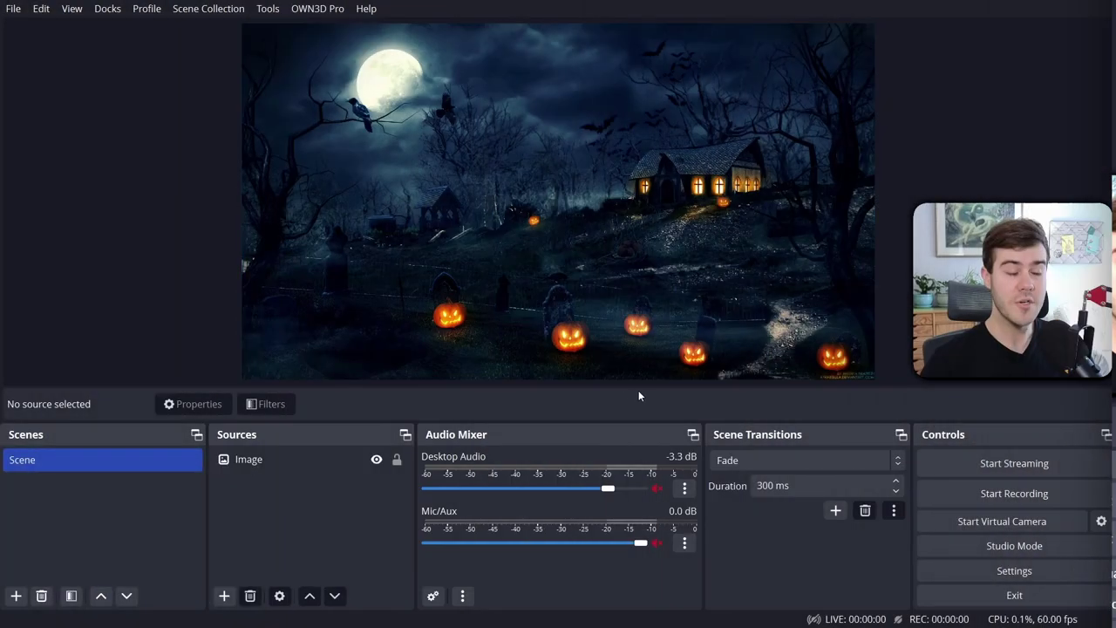
# Step: Add a new Browser source named OWN3D ALERTS to the scene
pyautogui.click(225, 596)
pyautogui.click(306, 247)
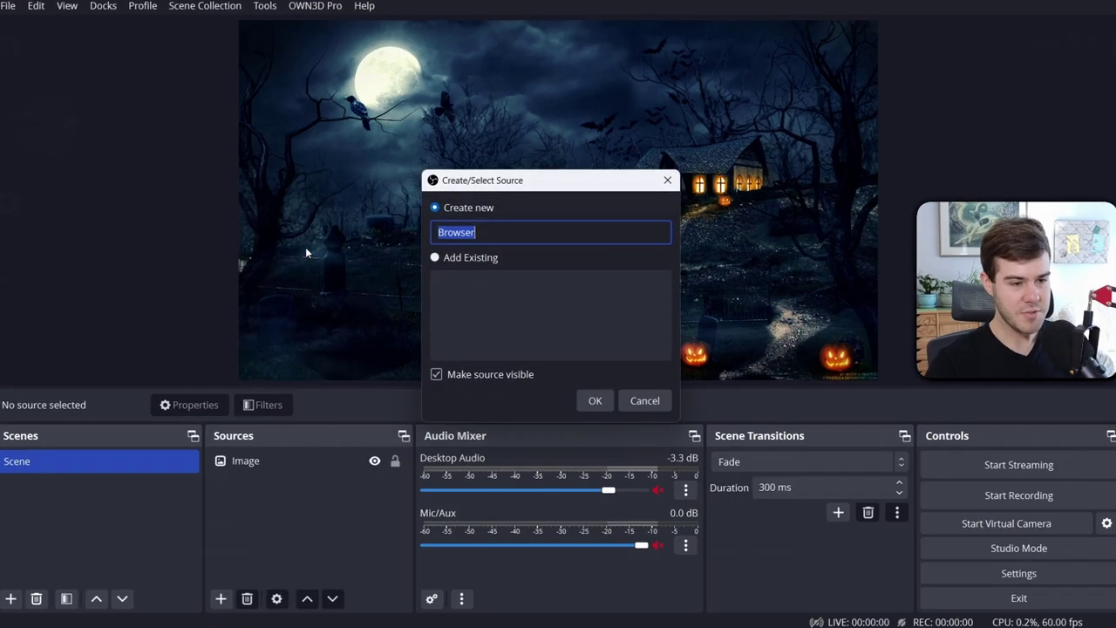
pyautogui.write('OWN3D ALERTS')
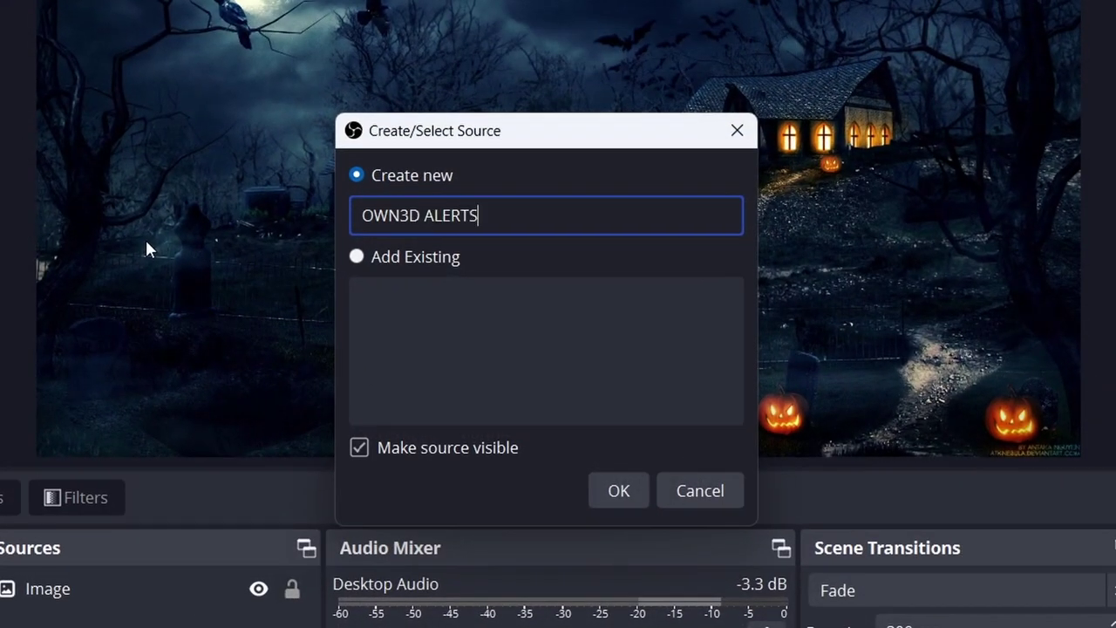
pyautogui.click(623, 499)
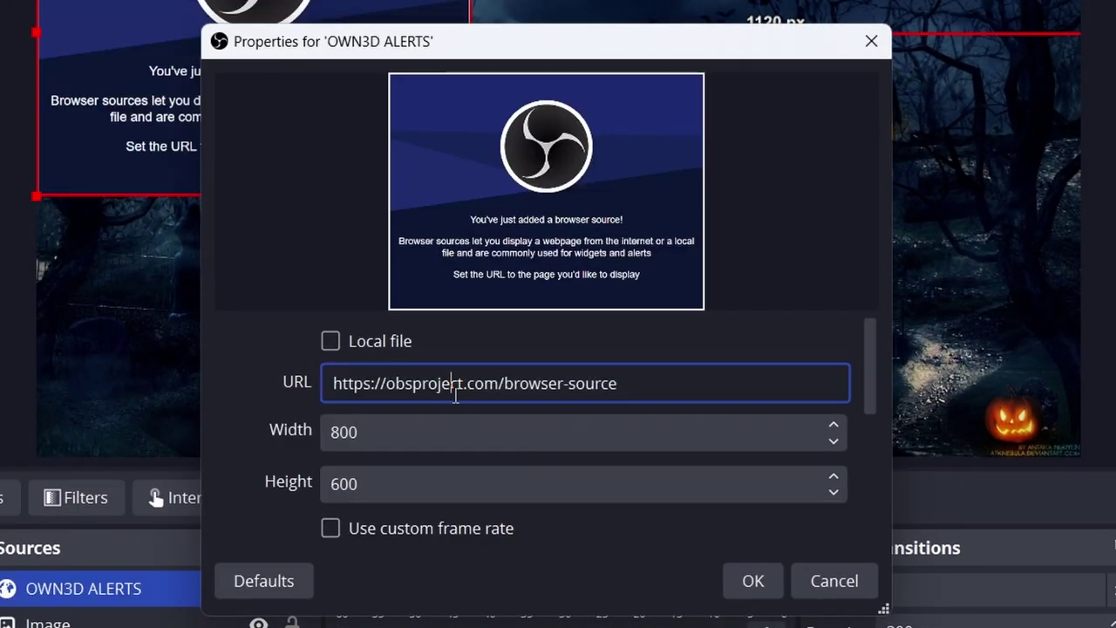
# Step: Paste the alert link as its URL, size it 520 × 290, and move it lower right
pyautogui.tripleClick(455, 394)
pyautogui.hotkey('ctrl', 'v')
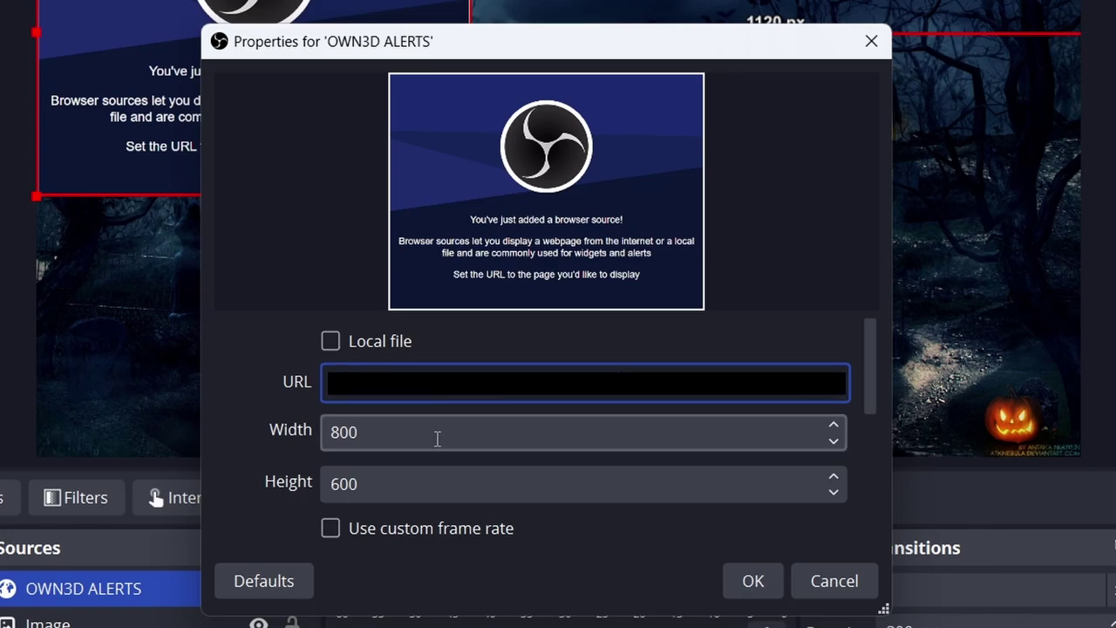
pyautogui.doubleClick(437, 438)
pyautogui.press('Tab')
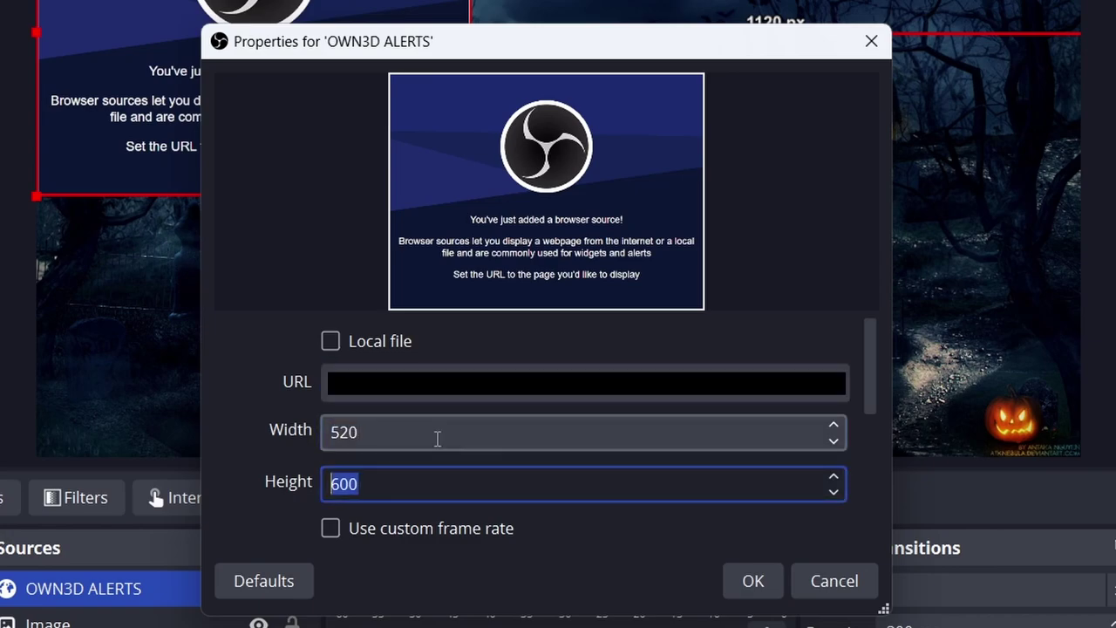
pyautogui.write('290')
pyautogui.click(753, 582)
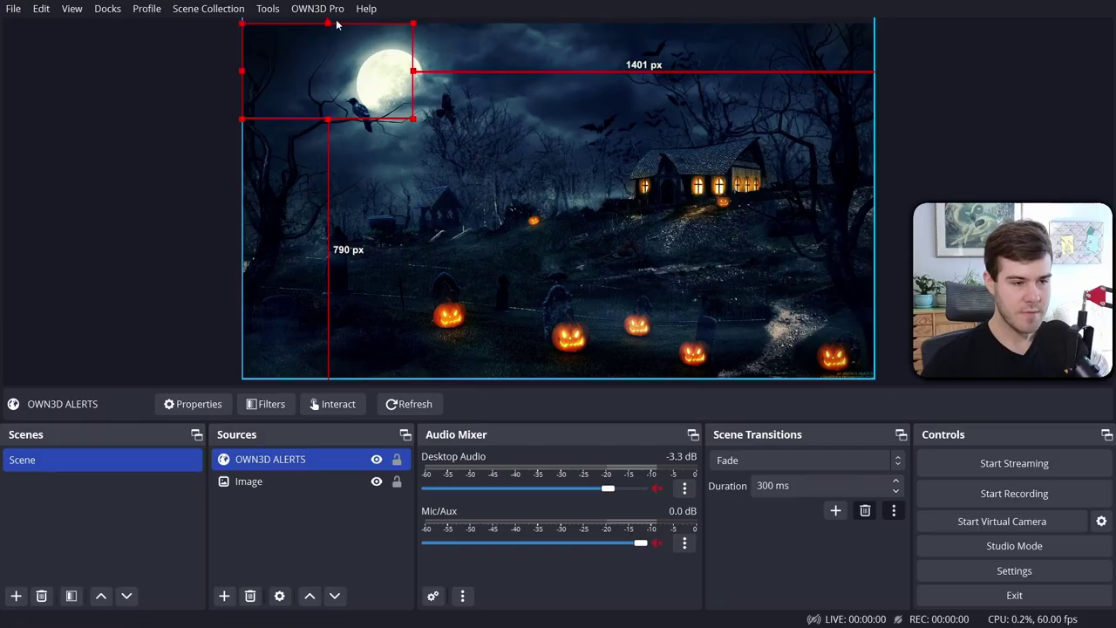
pyautogui.moveTo(334, 80)
pyautogui.mouseDown()
pyautogui.moveTo(458, 112)
pyautogui.moveTo(399, 157)
pyautogui.moveTo(374, 67)
pyautogui.moveTo(329, 66)
pyautogui.mouseUp()
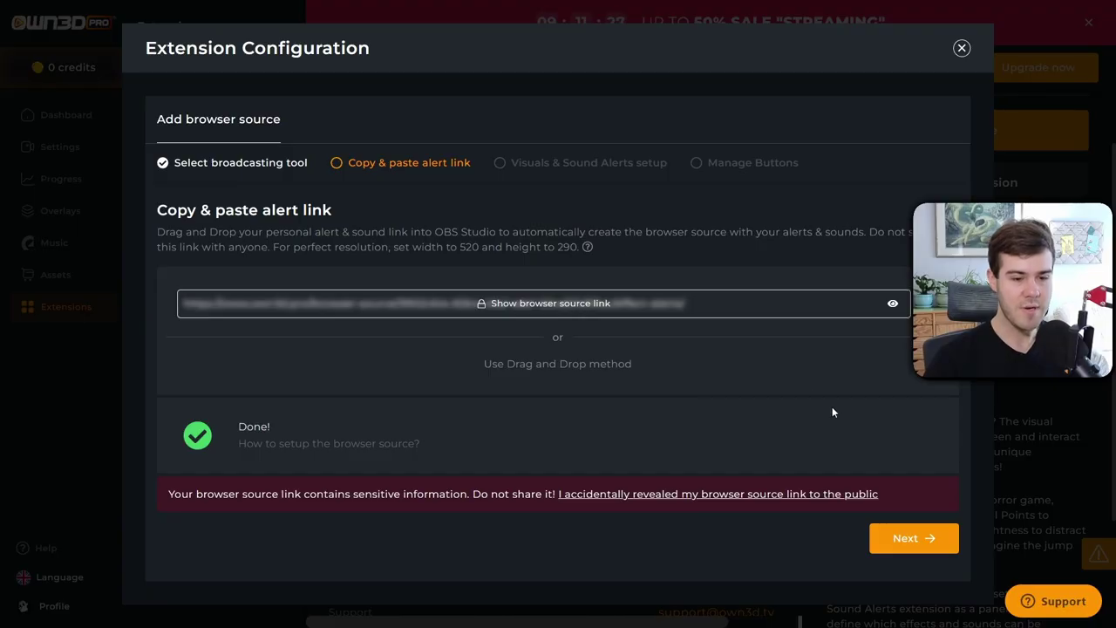
# Step: Move to the visuals step and download the 'Install visuals & sounds' desktop app installer
pyautogui.click(910, 541)
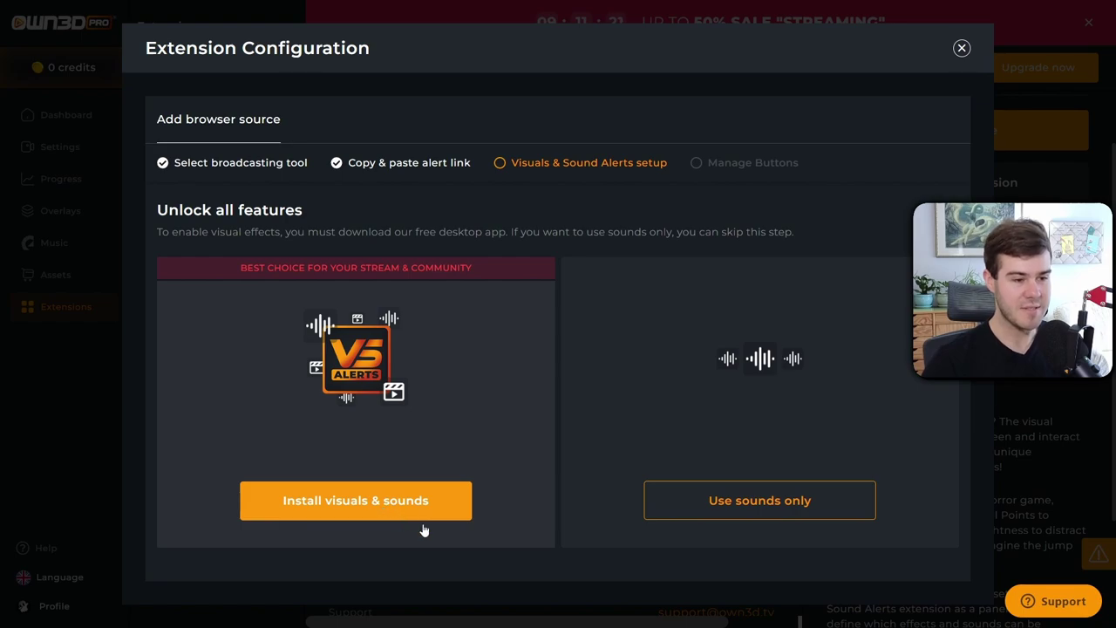
pyautogui.click(352, 513)
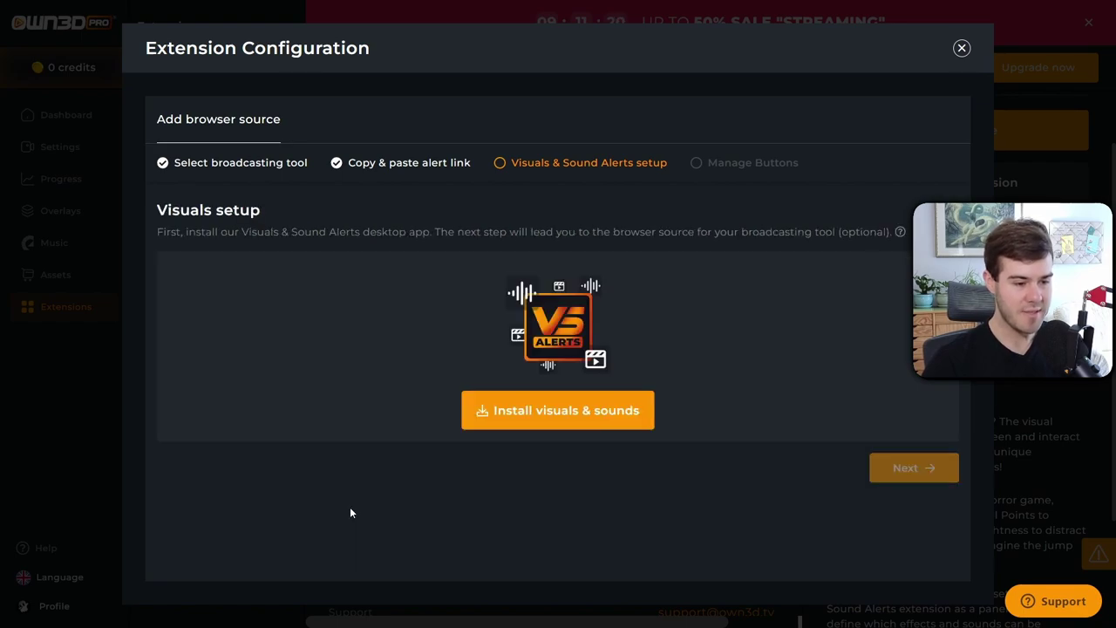
pyautogui.click(562, 418)
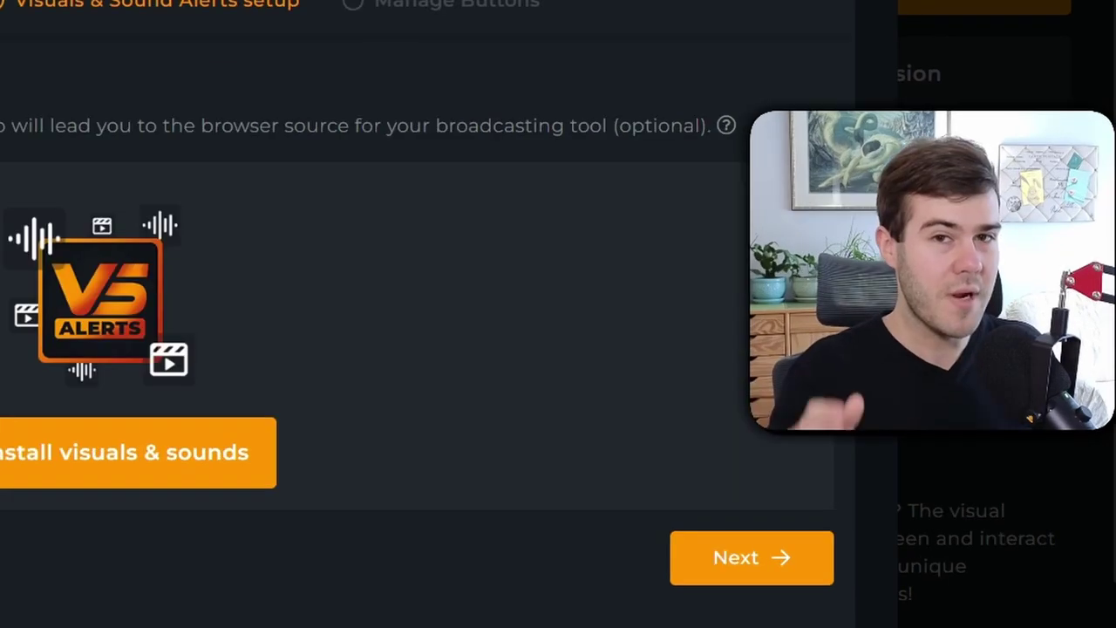
# Step: Install the OWN3D Desktop Overlay Companion, restart it to update, then minimize its window
pyautogui.click(130, 452)
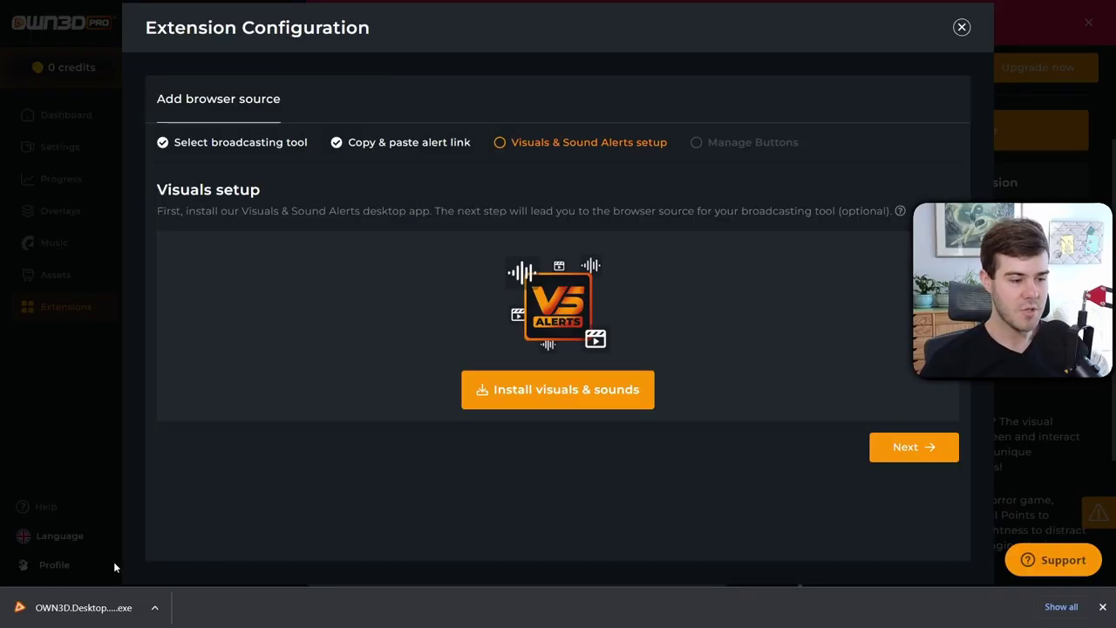
pyautogui.click(74, 607)
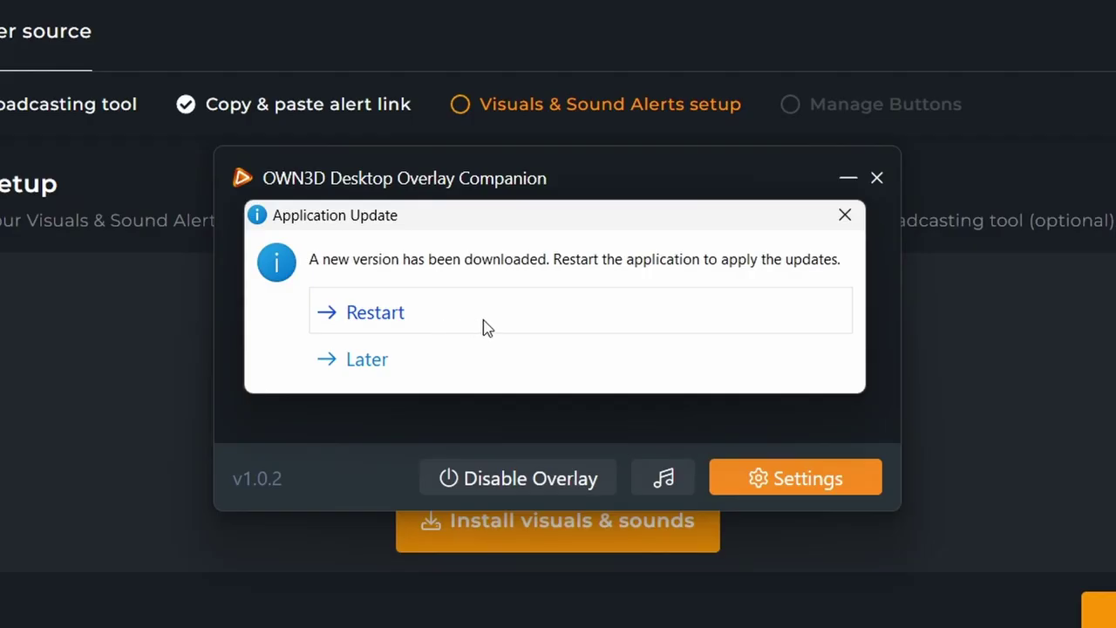
pyautogui.click(376, 312)
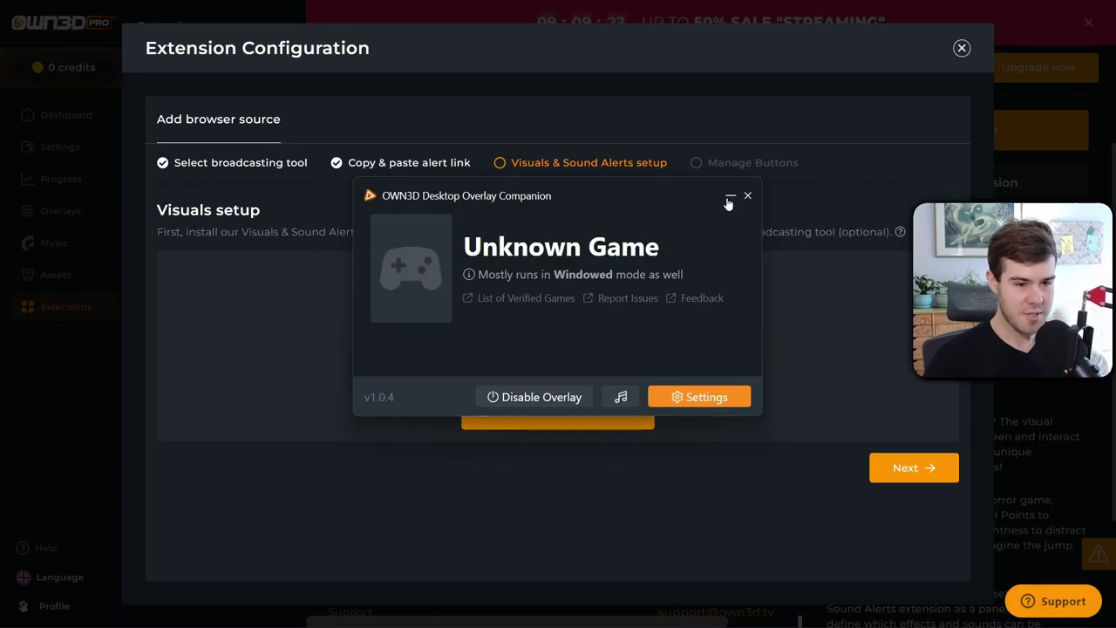
pyautogui.click(730, 197)
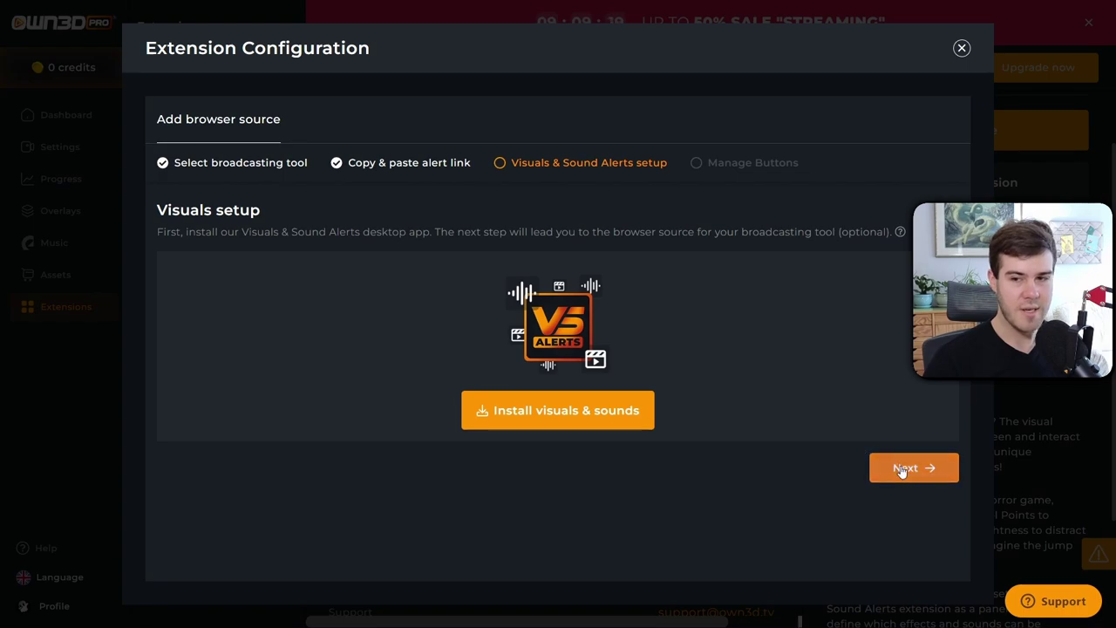
# Step: Switch the visuals step to the copy & paste method and copy the visuals link
pyautogui.click(900, 466)
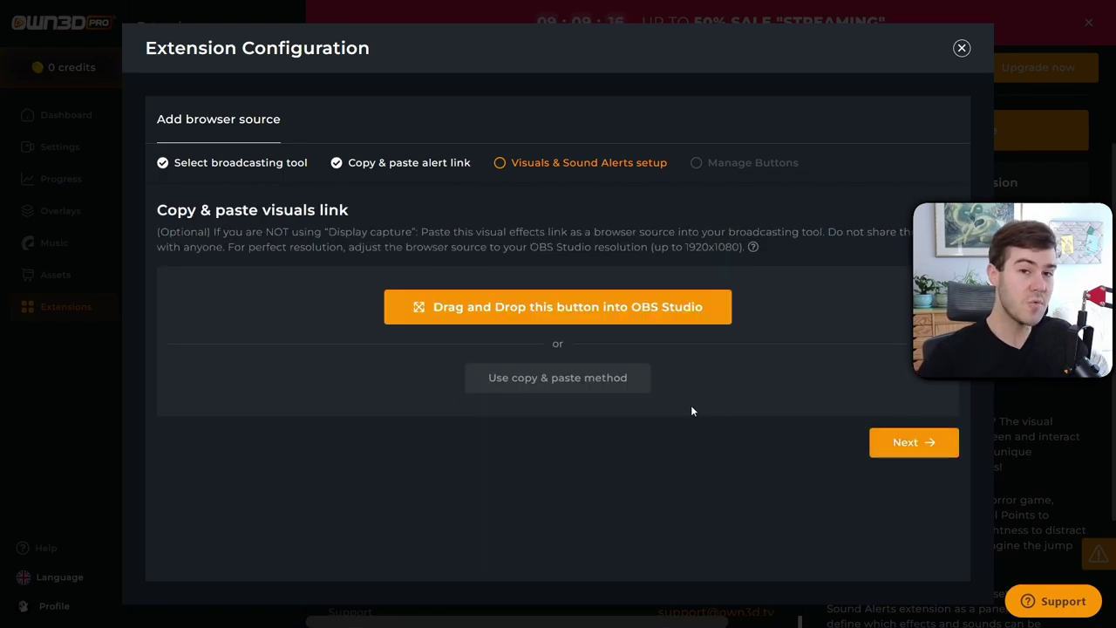
pyautogui.click(562, 384)
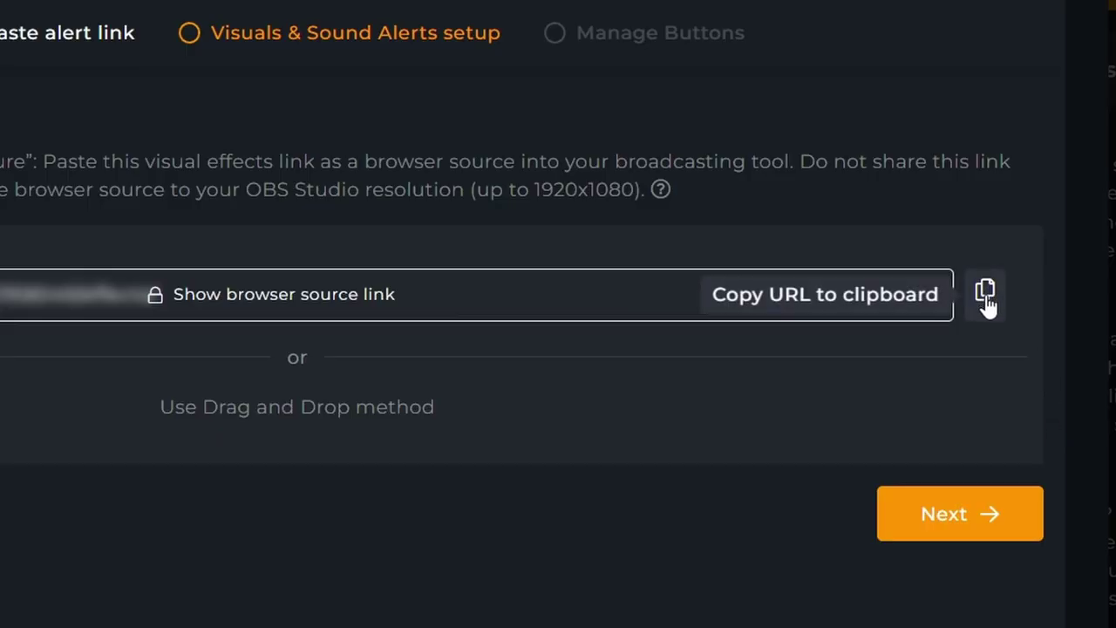
pyautogui.click(985, 297)
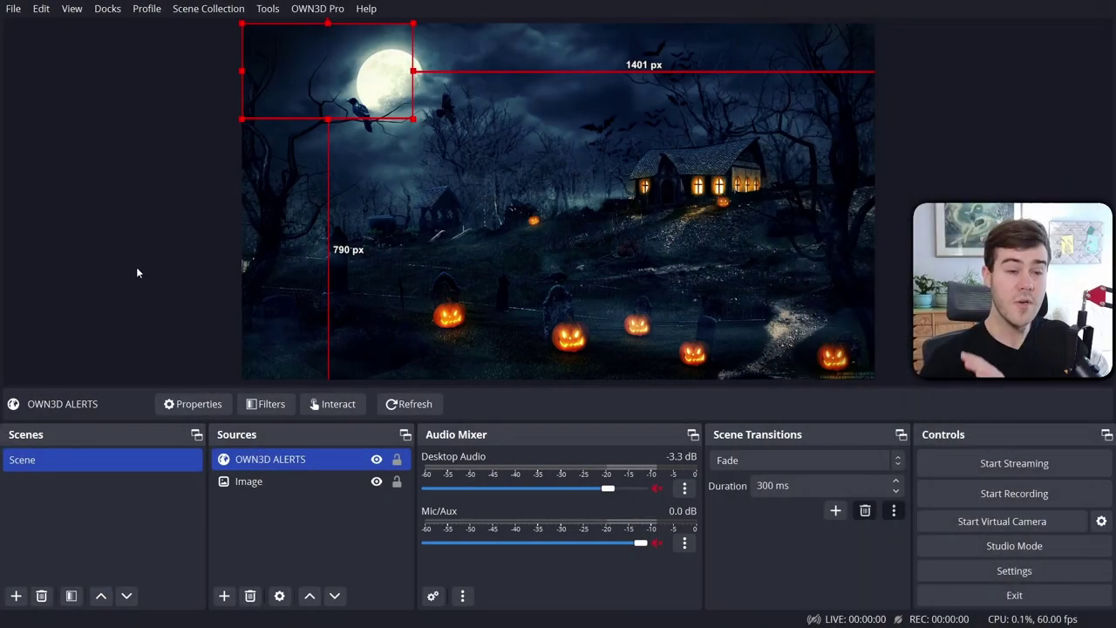
# Step: Add a new Browser source named Own3d VISUALS
pyautogui.click(224, 596)
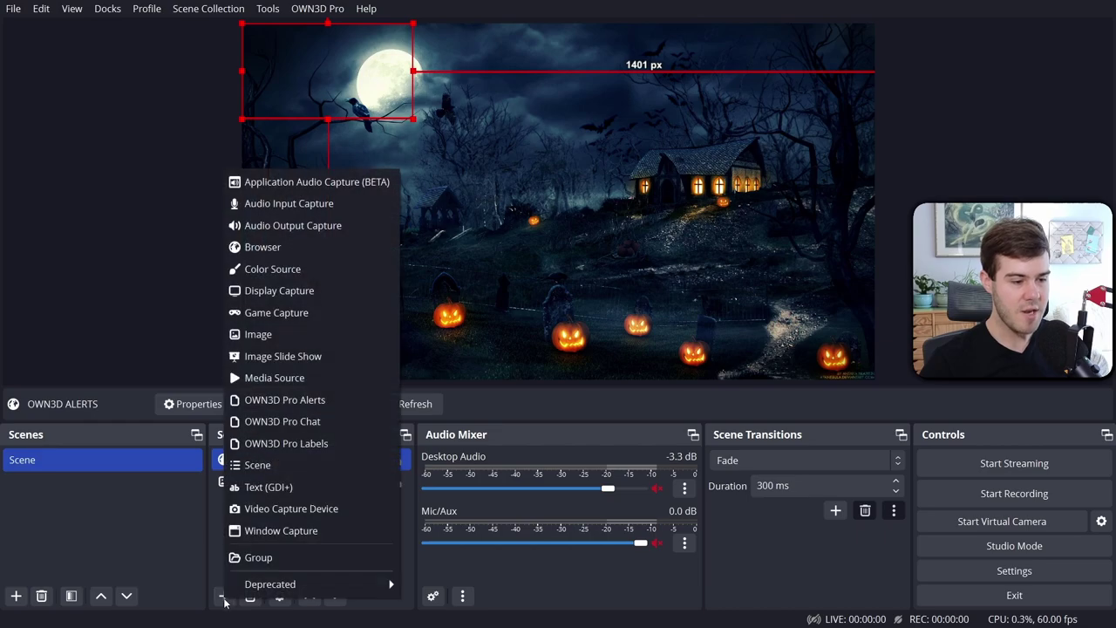
pyautogui.click(292, 249)
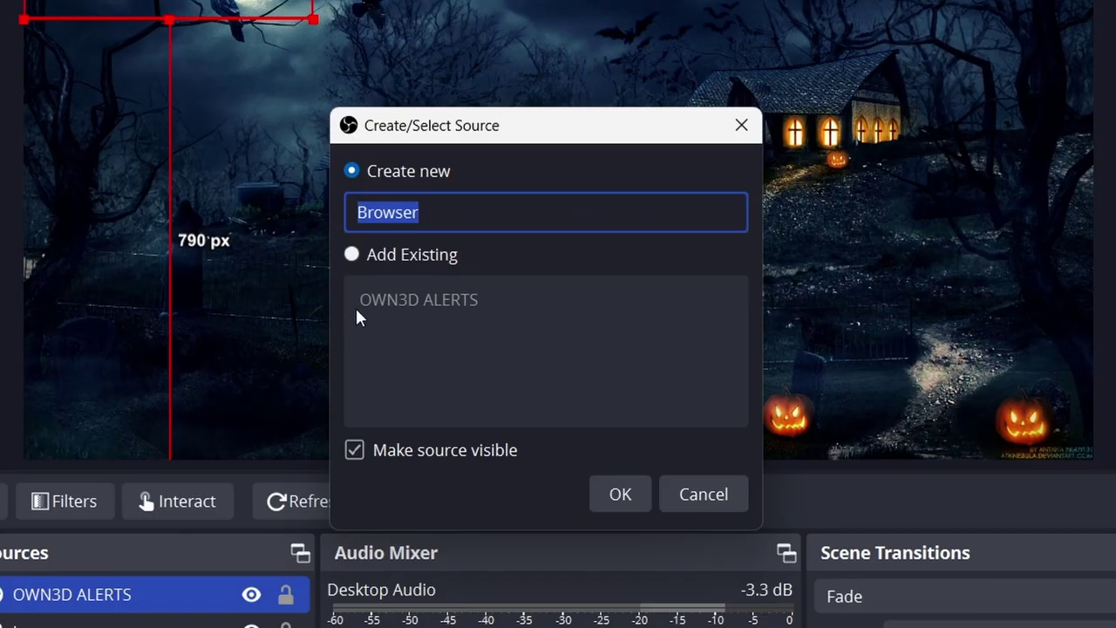
pyautogui.write('Own3d VISUALS')
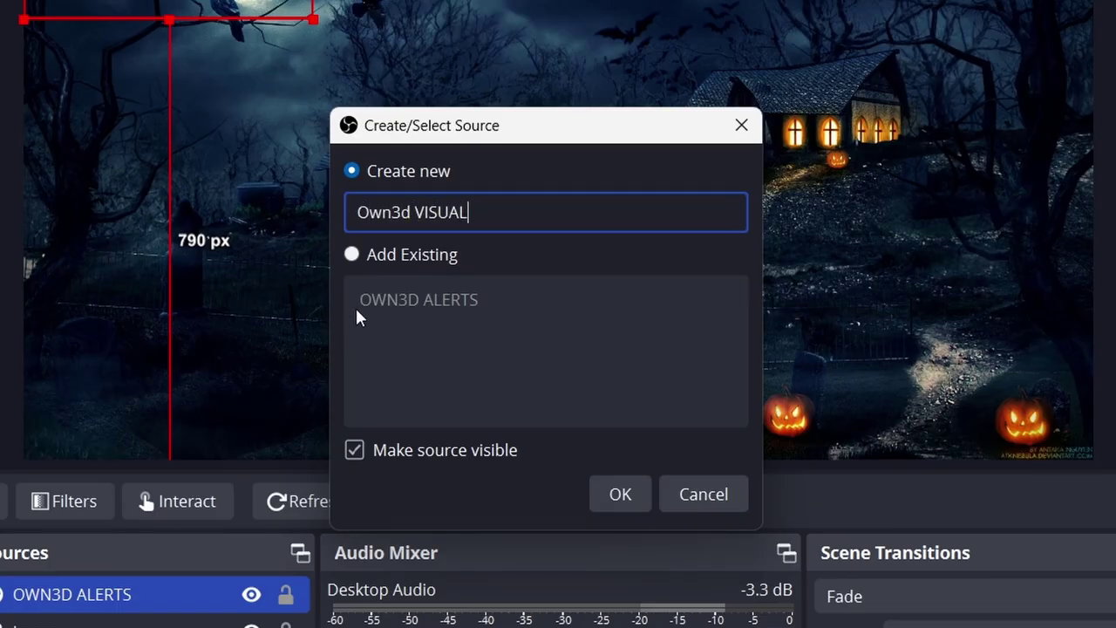
pyautogui.click(620, 494)
# Step: Paste the visuals link as its URL, set it to 1920 × 1080, and select the source
pyautogui.moveTo(515, 384); pyautogui.dragTo(328, 384)
pyautogui.hotkey('ctrl', 'v')
pyautogui.doubleClick(444, 442)
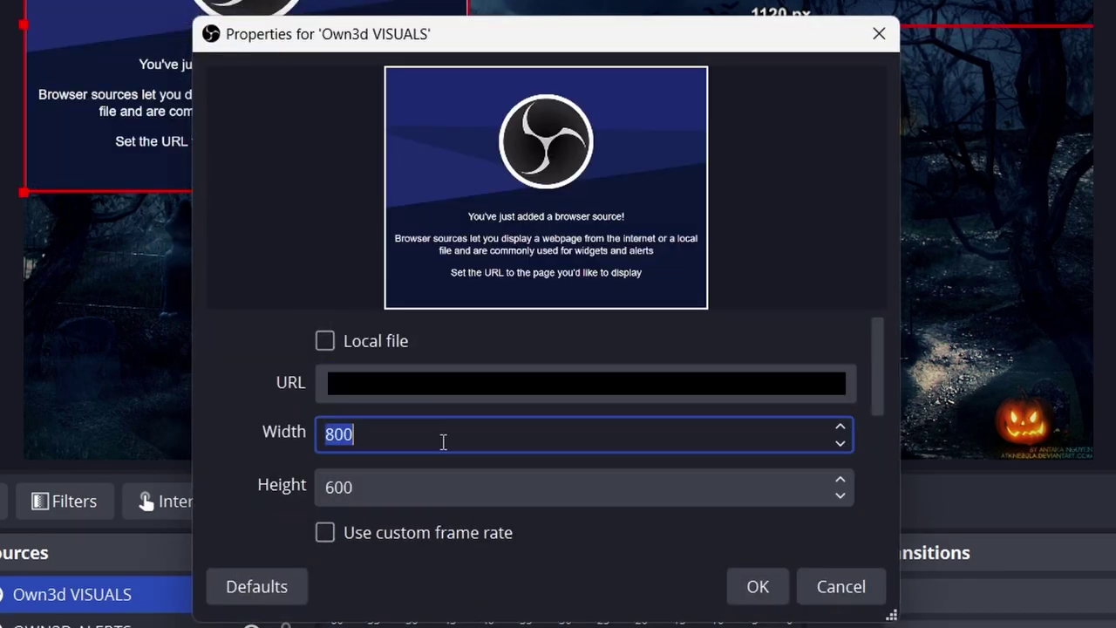
pyautogui.write('1920')
pyautogui.press('Tab')
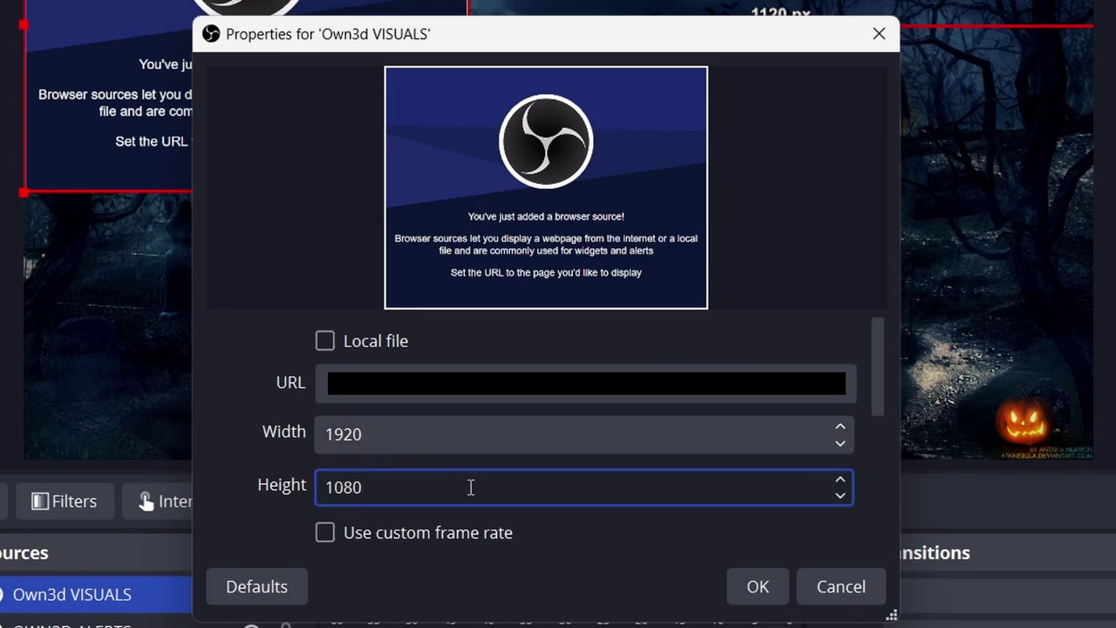
pyautogui.click(761, 590)
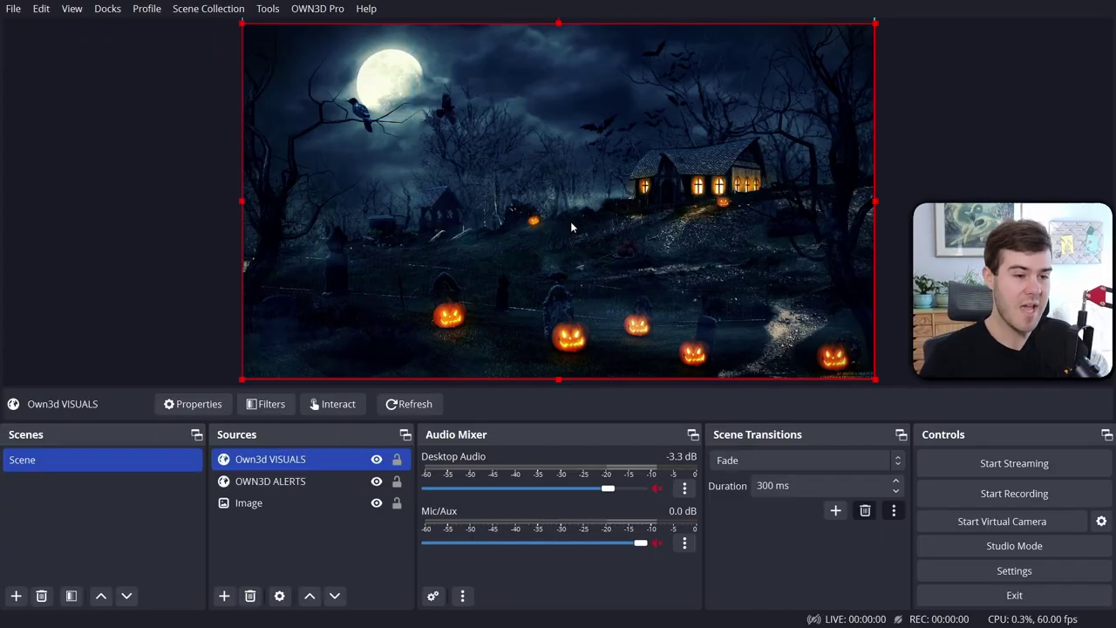
pyautogui.click(291, 486)
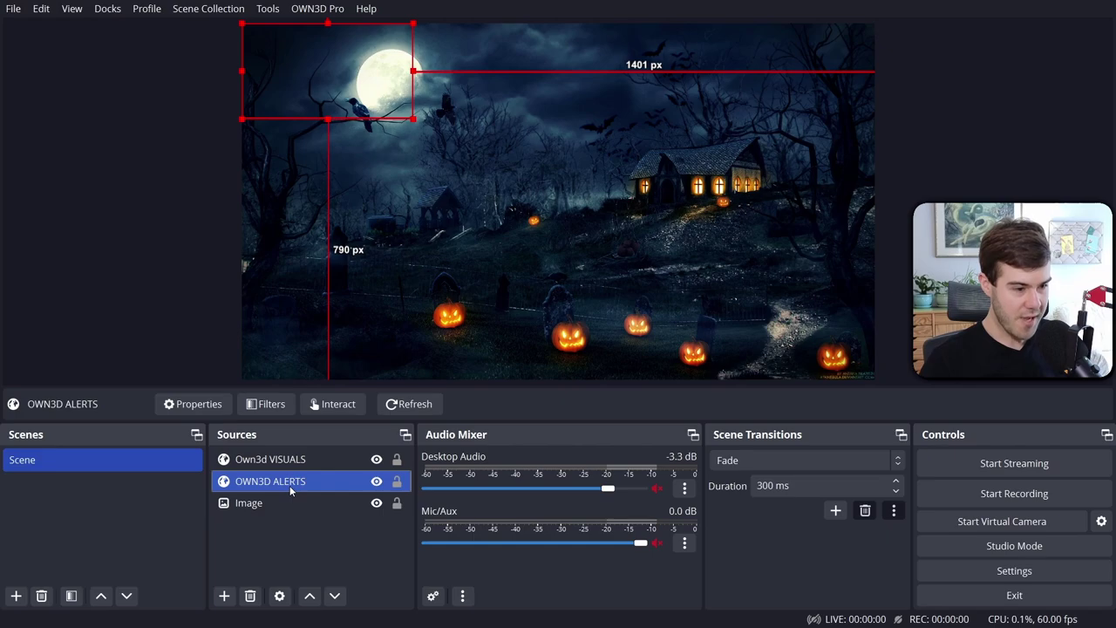
pyautogui.click(297, 463)
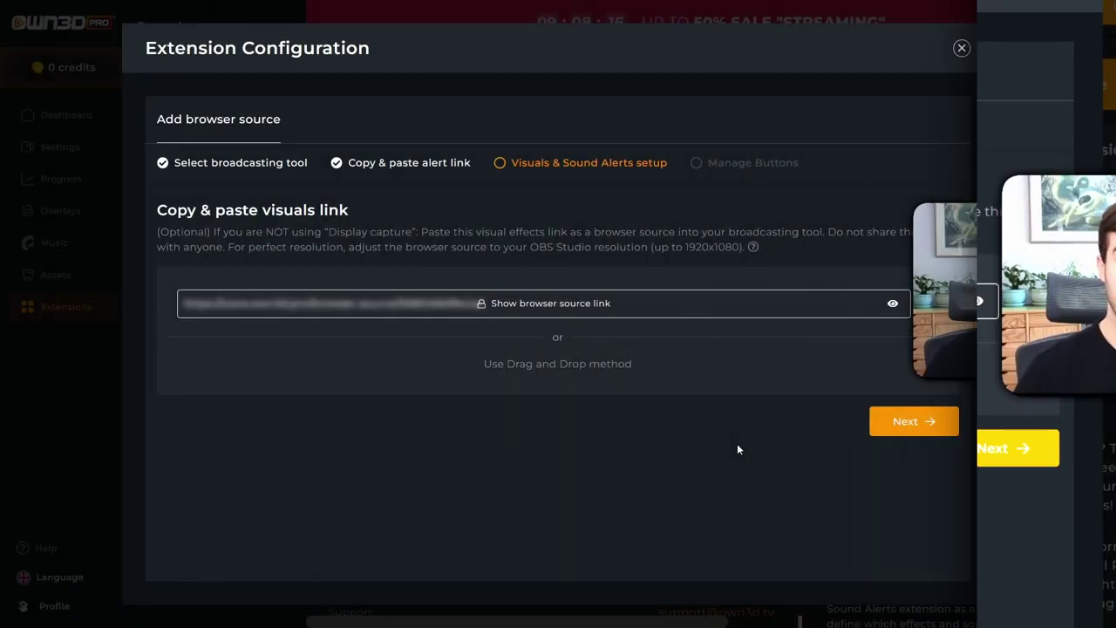
# Step: Continue to the visuals and sounds library and dismiss the 'Set extension as panel' notice
pyautogui.click(914, 422)
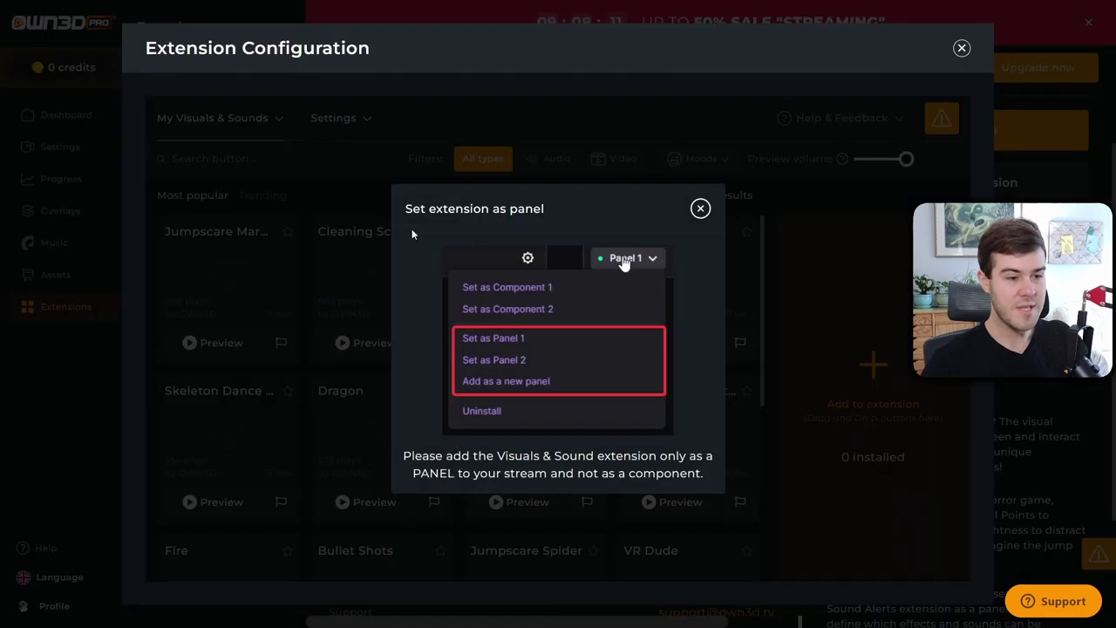
pyautogui.moveTo(405, 210); pyautogui.dragTo(540, 212)
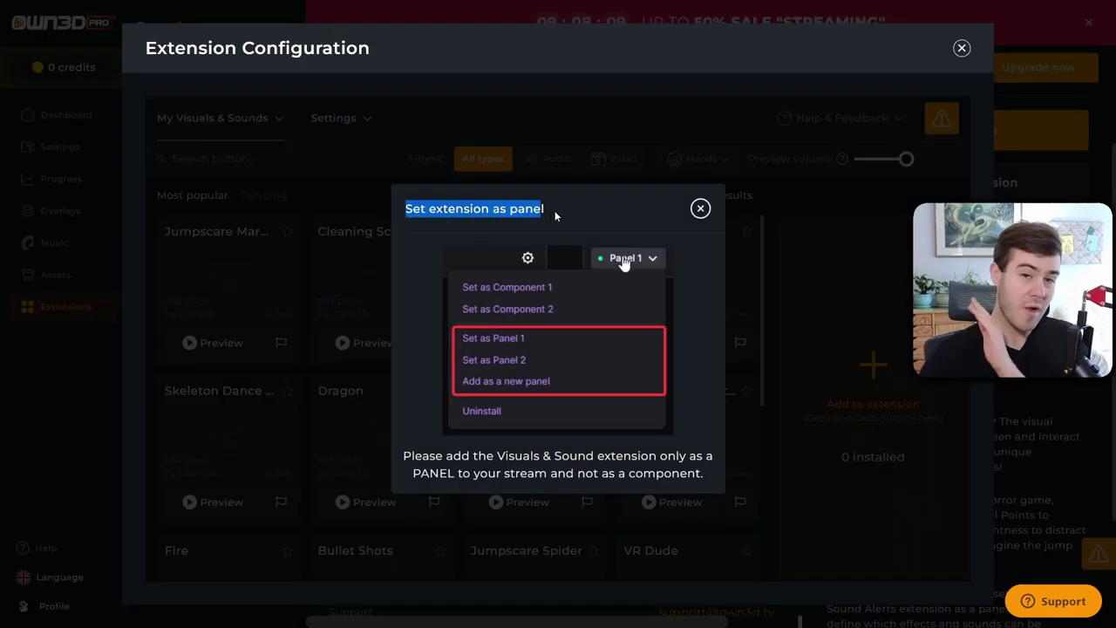
pyautogui.click(703, 220)
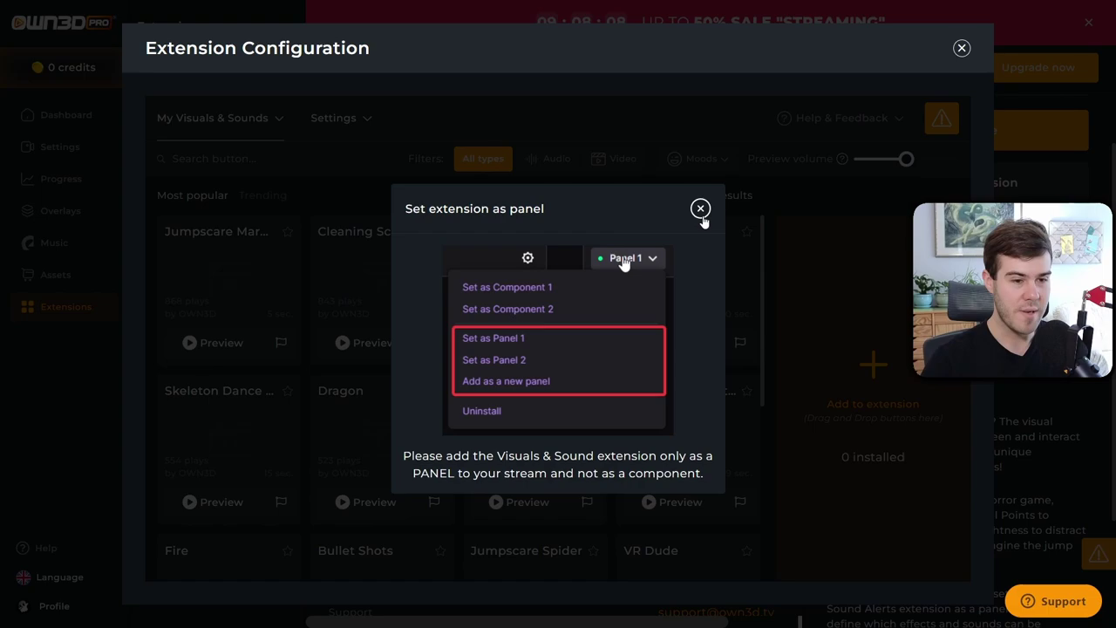
pyautogui.click(701, 214)
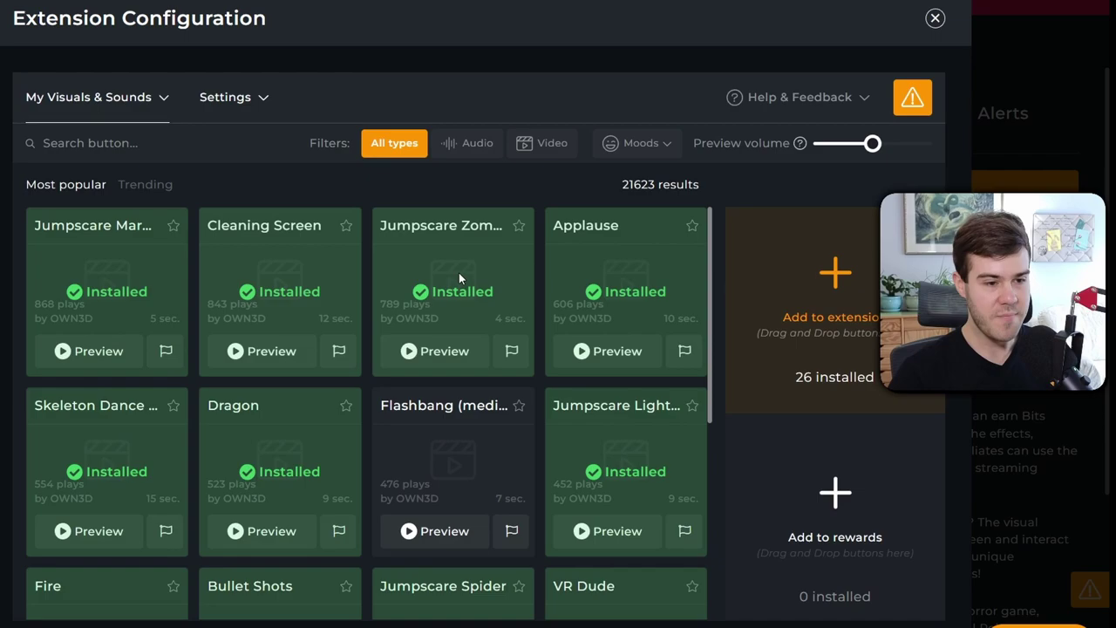
# Step: Drag the Flashbang card onto 'Add to extension'
pyautogui.scroll(-2, 491, 325)
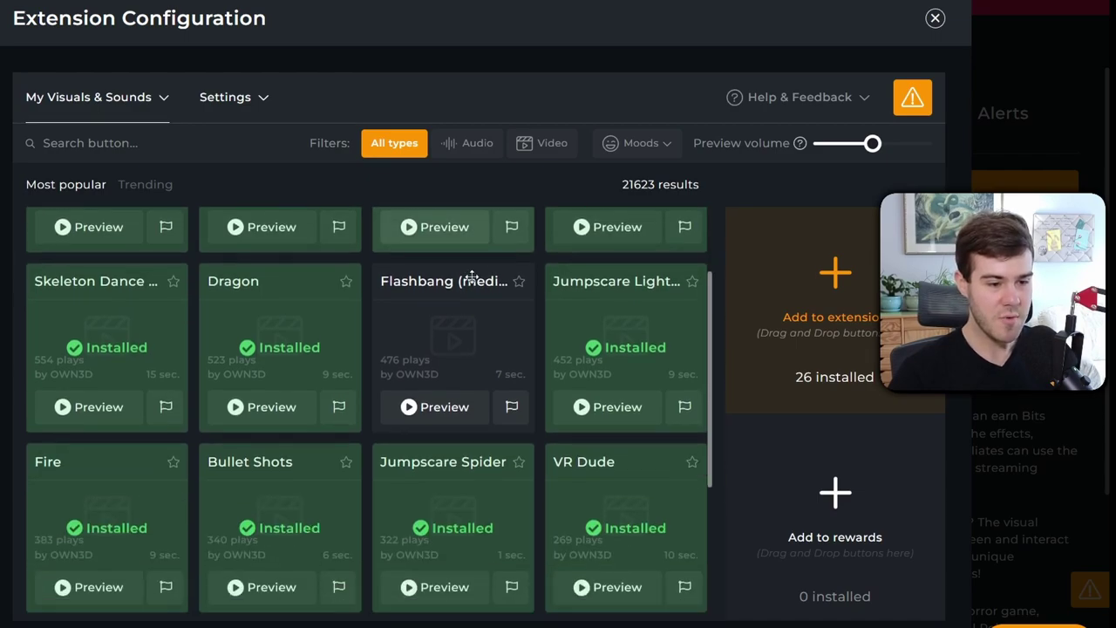
pyautogui.scroll(-3, 455, 302)
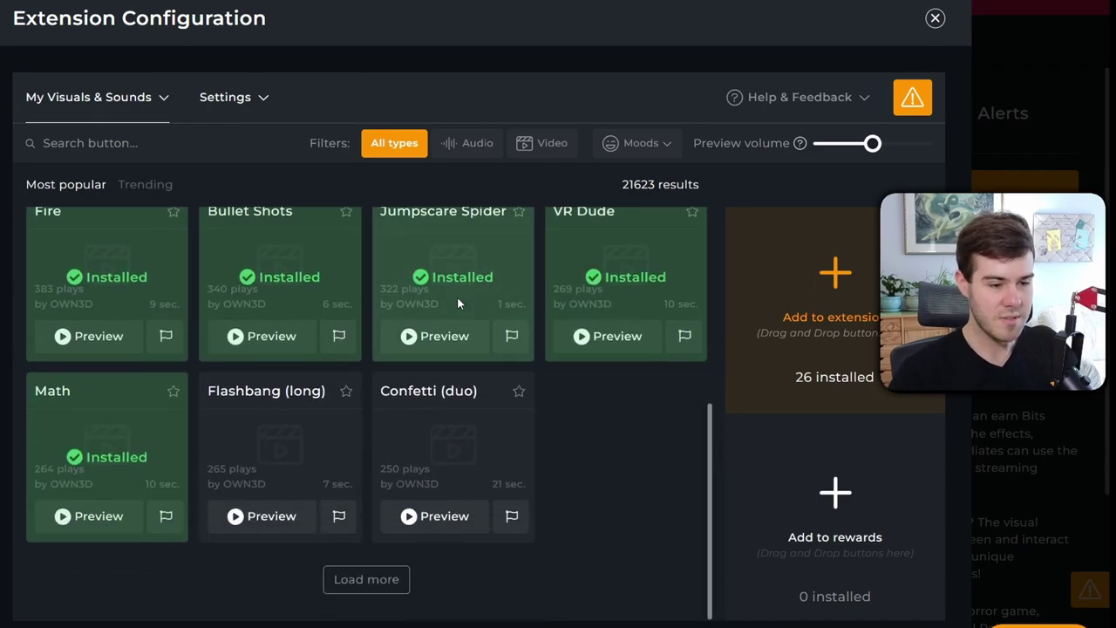
pyautogui.scroll(3, 456, 302)
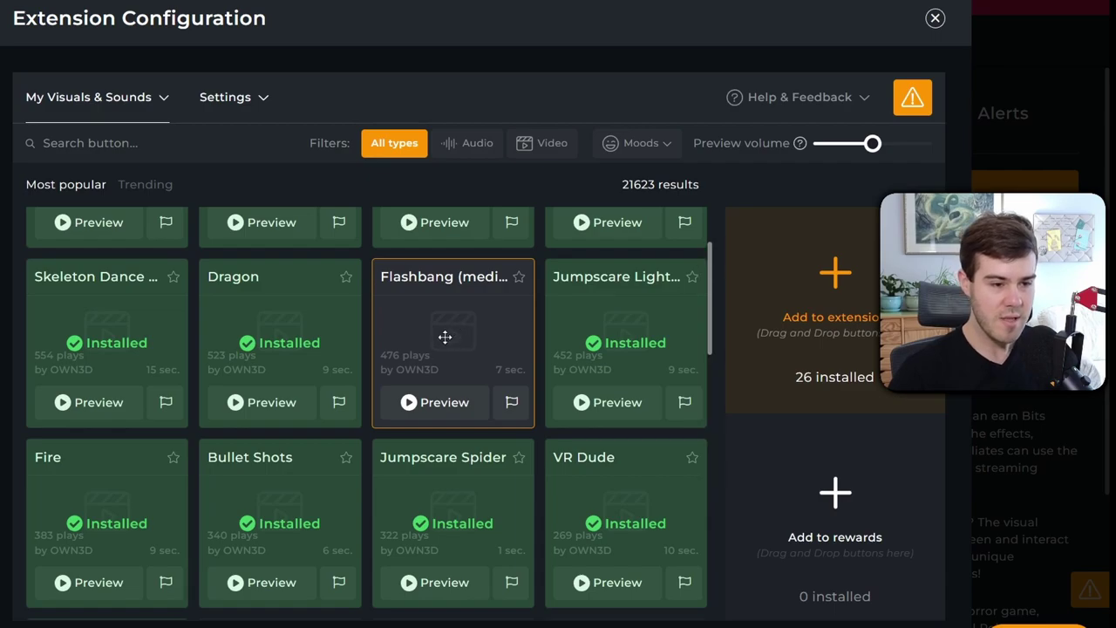
pyautogui.moveTo(454, 338); pyautogui.dragTo(796, 293)
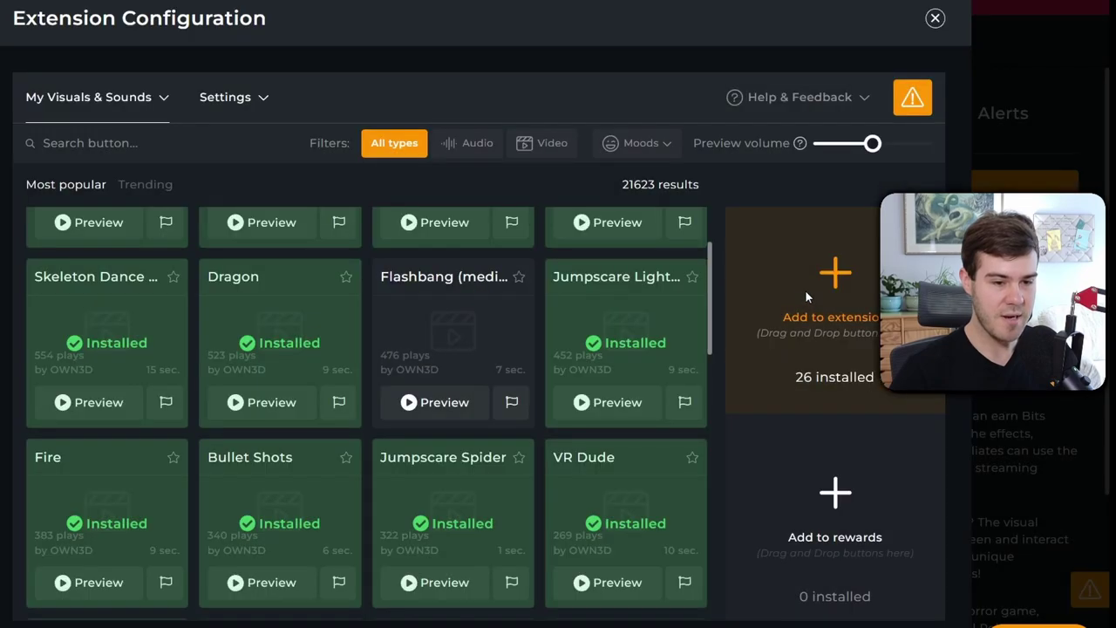
# Step: Open the Flashbang (medium) button's settings from the buttons already added to the extension
pyautogui.click(156, 104)
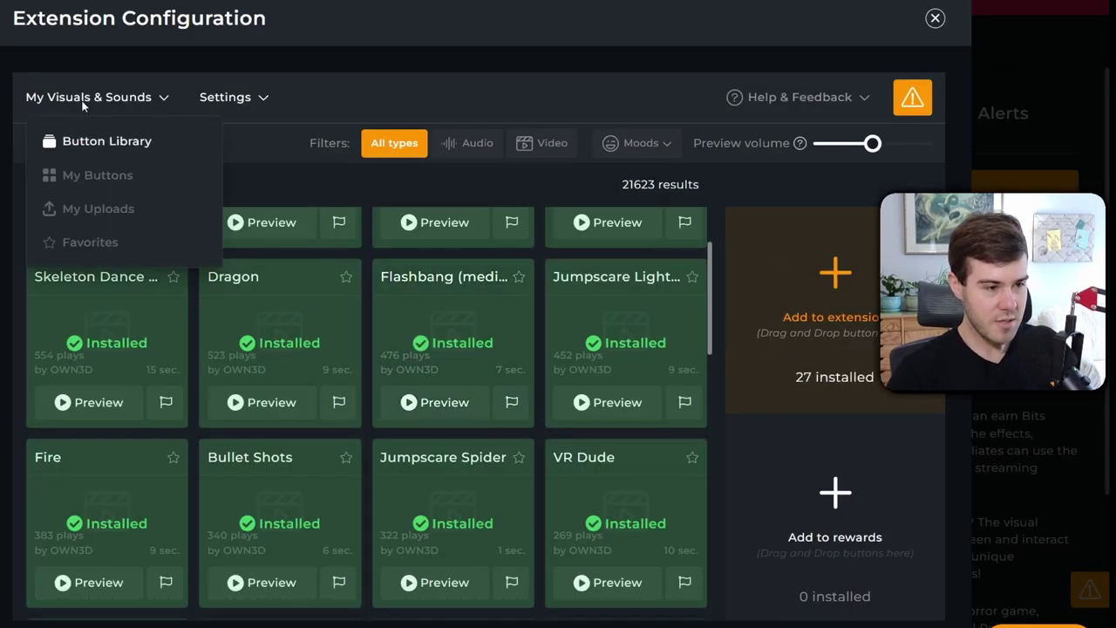
pyautogui.click(106, 185)
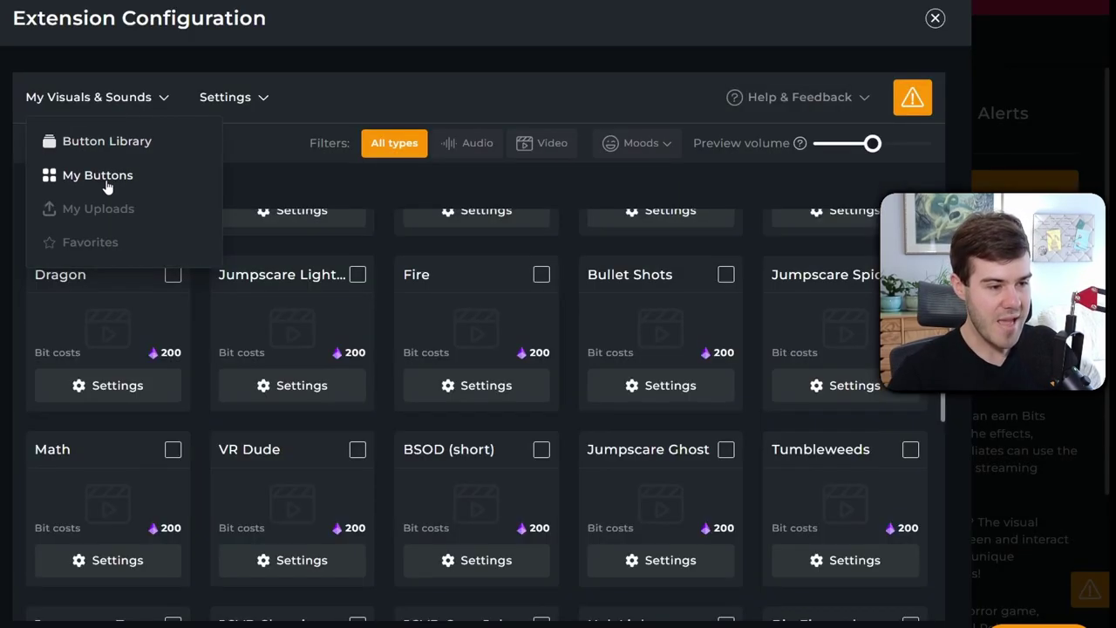
pyautogui.scroll(-10, 388, 308)
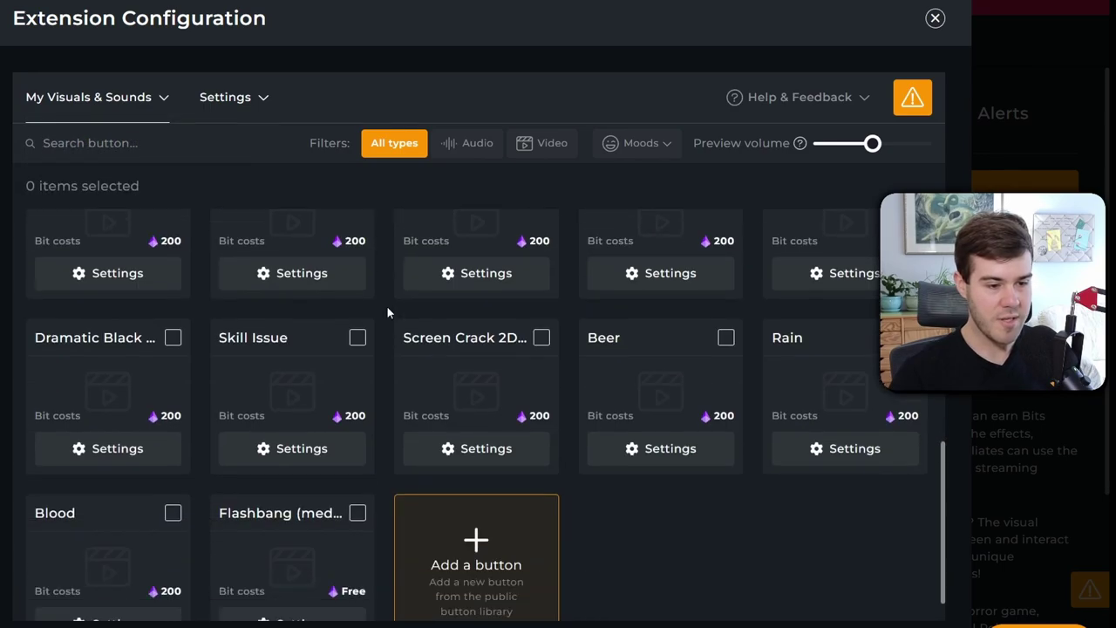
pyautogui.scroll(-1, 388, 312)
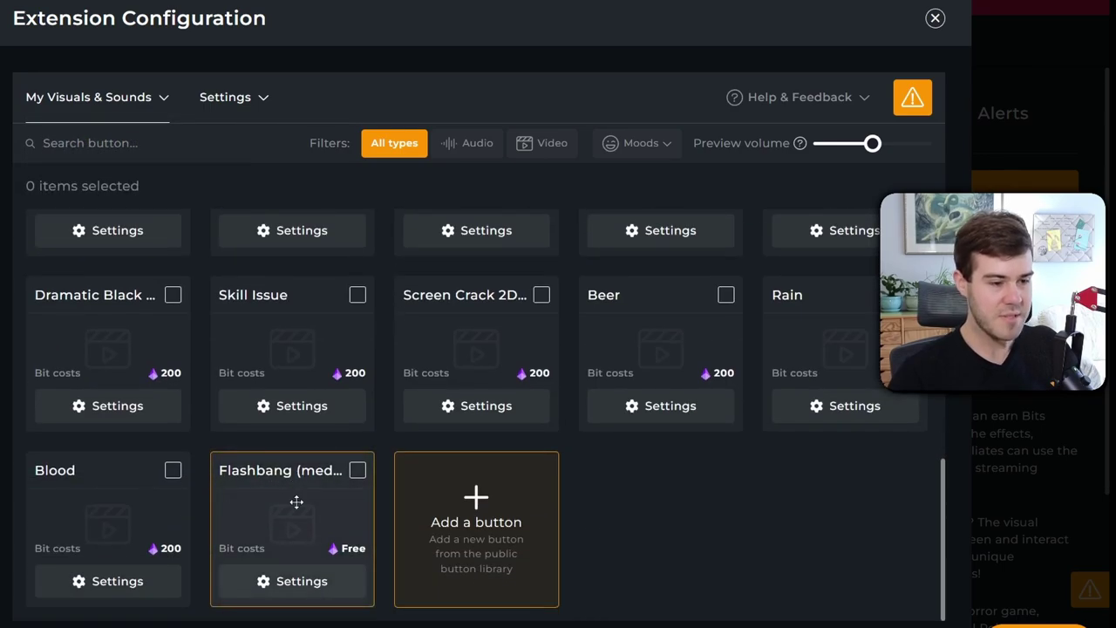
pyautogui.click(304, 584)
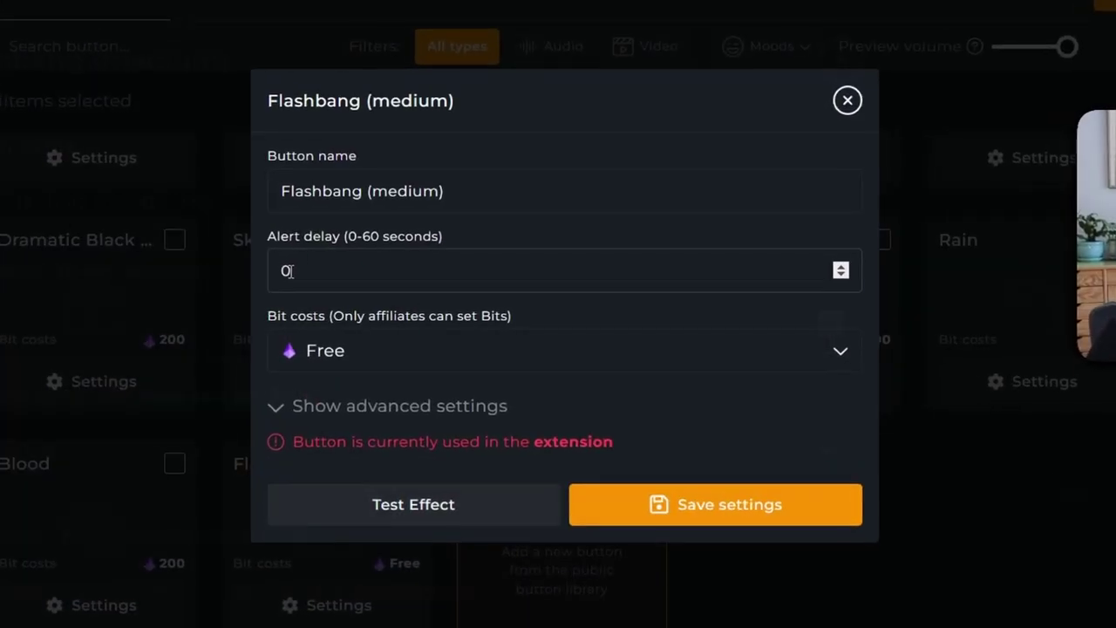
# Step: Leave the Flashbang bit cost at Free and expand then collapse its advanced volume and cooldown options
pyautogui.click(362, 388)
pyautogui.scroll(-5, 488, 419)
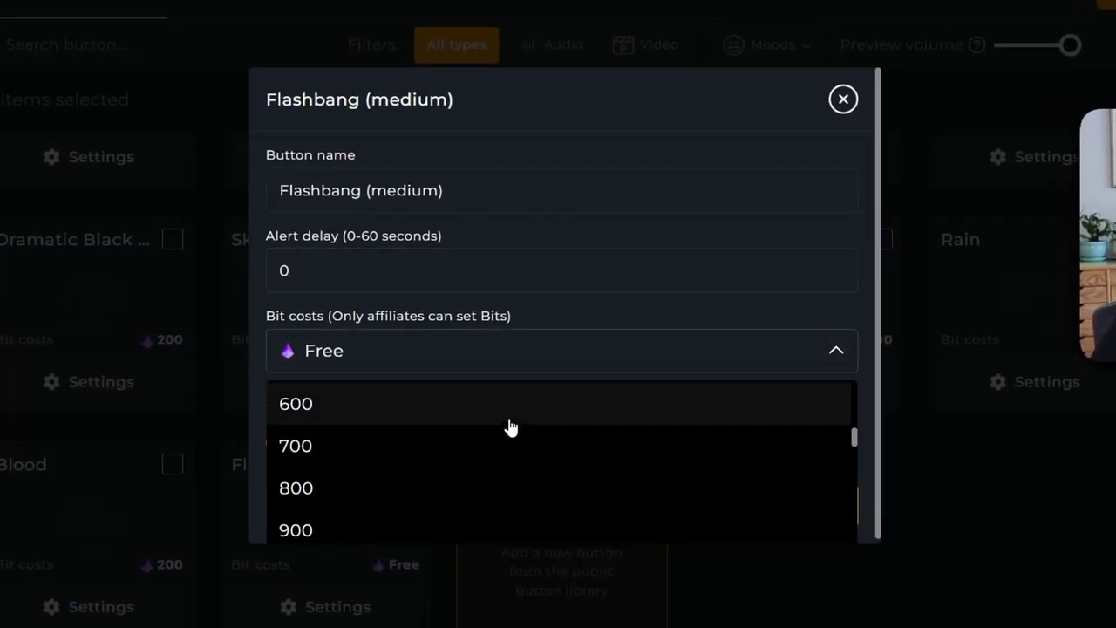
pyautogui.scroll(3, 509, 428)
pyautogui.click(832, 354)
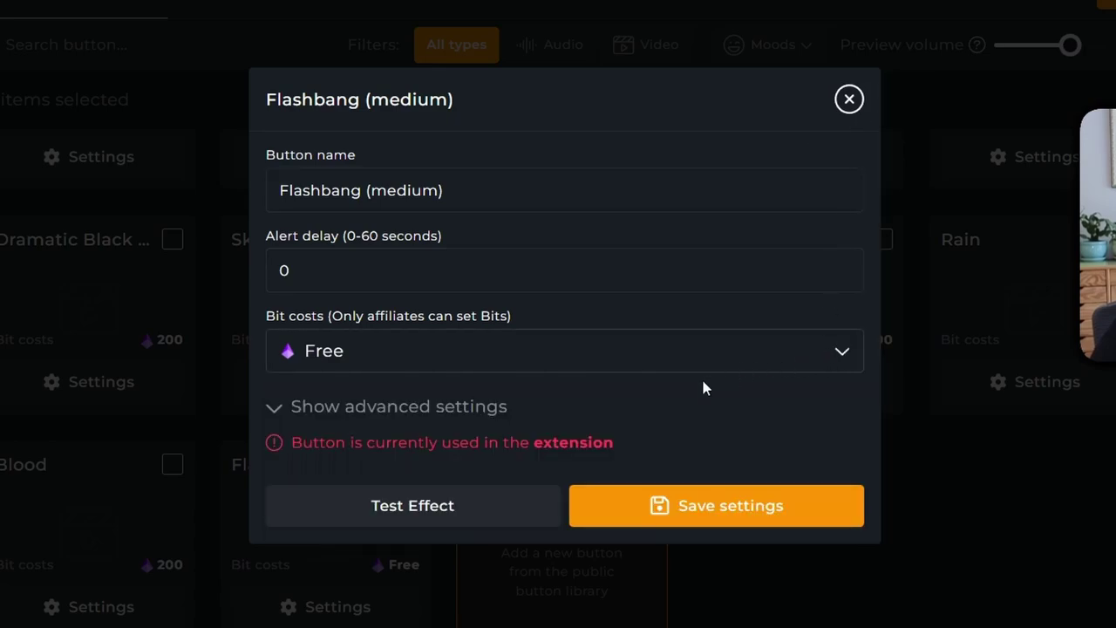
pyautogui.click(458, 407)
pyautogui.scroll(-3, 523, 262)
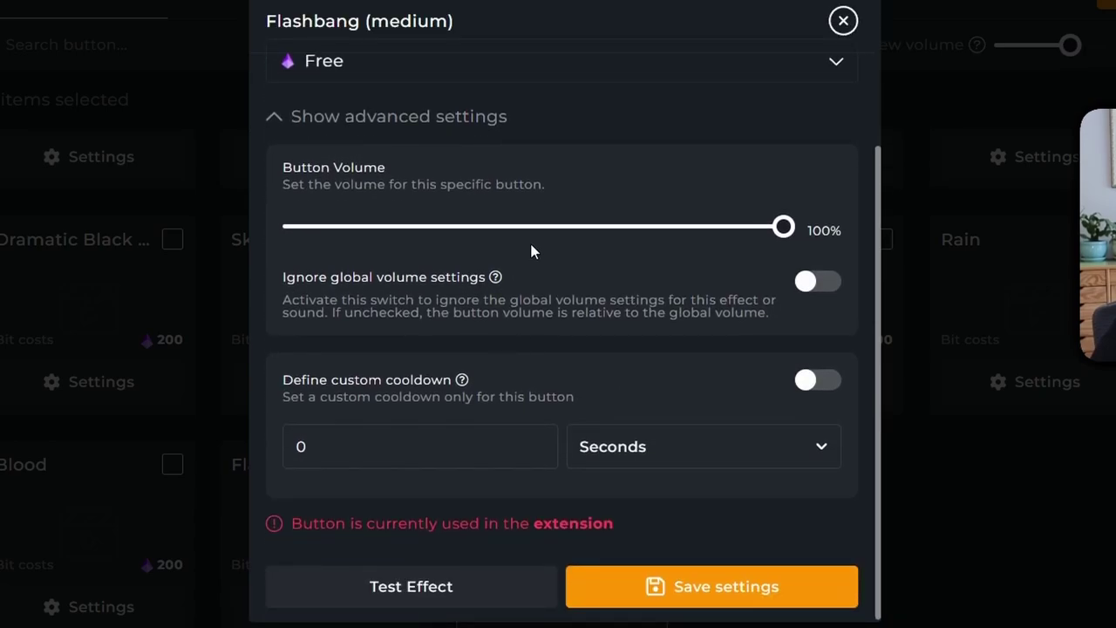
pyautogui.scroll(3, 386, 300)
pyautogui.click(458, 328)
# Step: Select all 27 extension buttons and set their shared bit cost to 200
pyautogui.press('Escape')
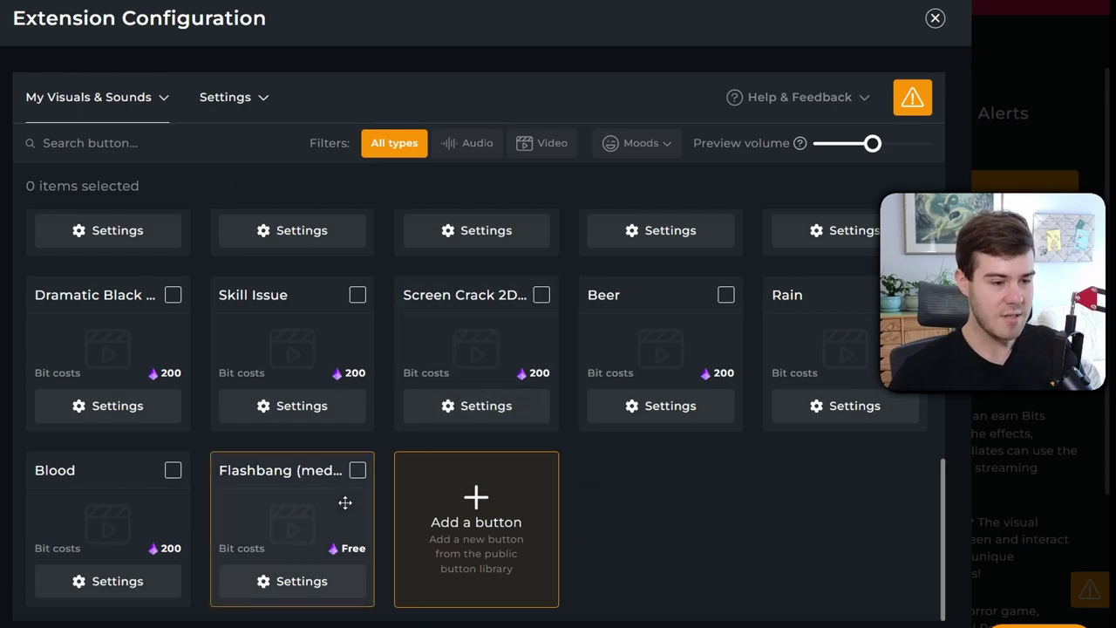
pyautogui.click(357, 471)
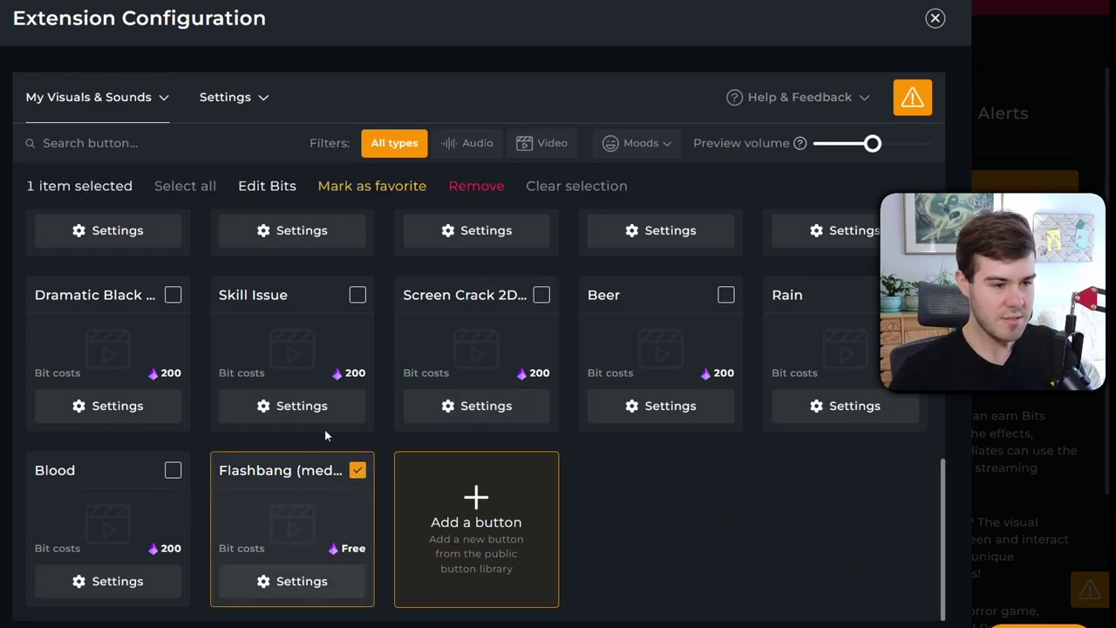
pyautogui.click(185, 185)
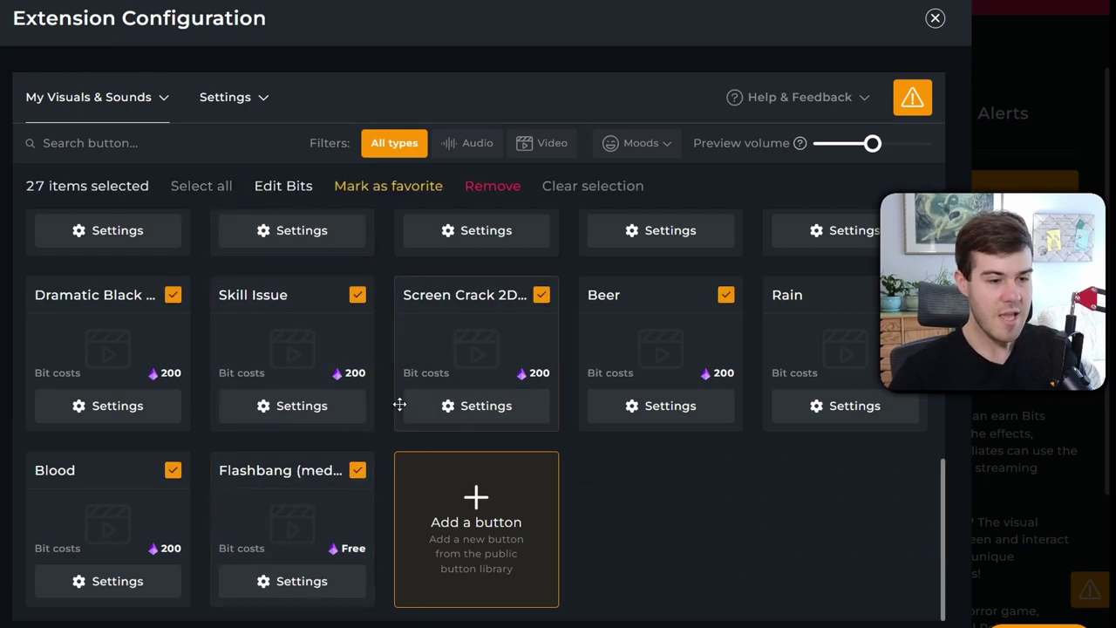
pyautogui.scroll(5, 387, 414)
pyautogui.scroll(1, 381, 417)
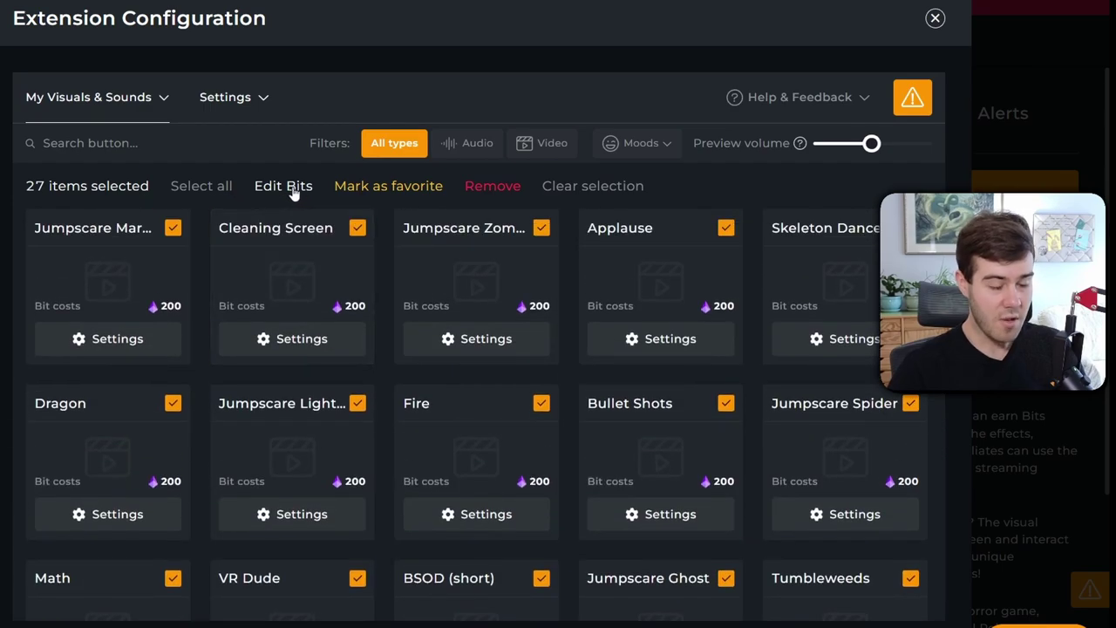
pyautogui.click(289, 188)
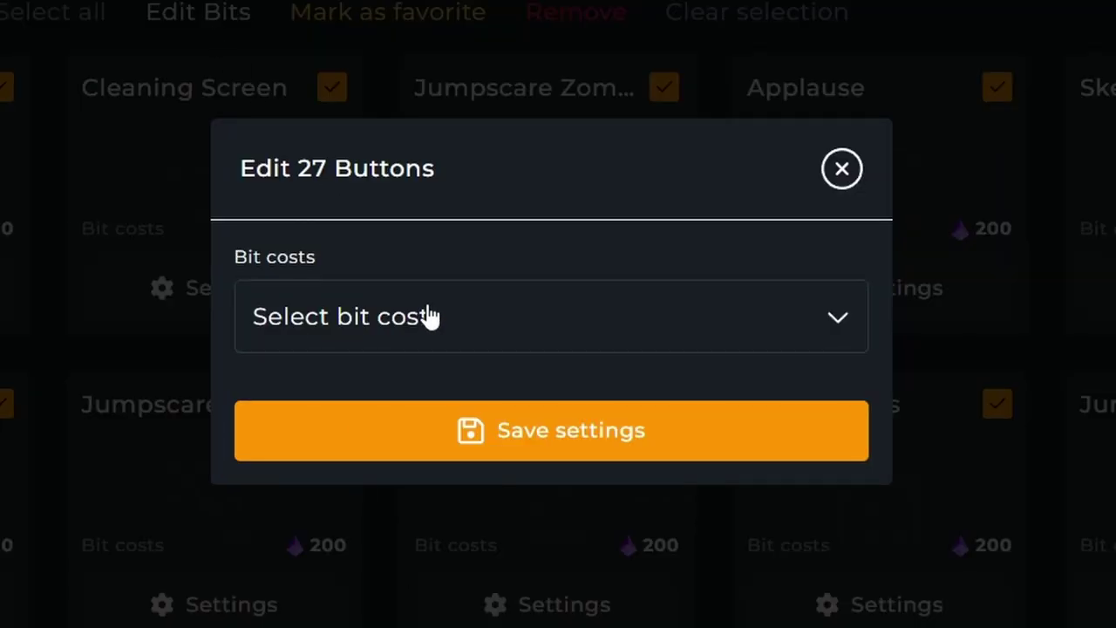
pyautogui.click(418, 360)
pyautogui.scroll(-3, 480, 503)
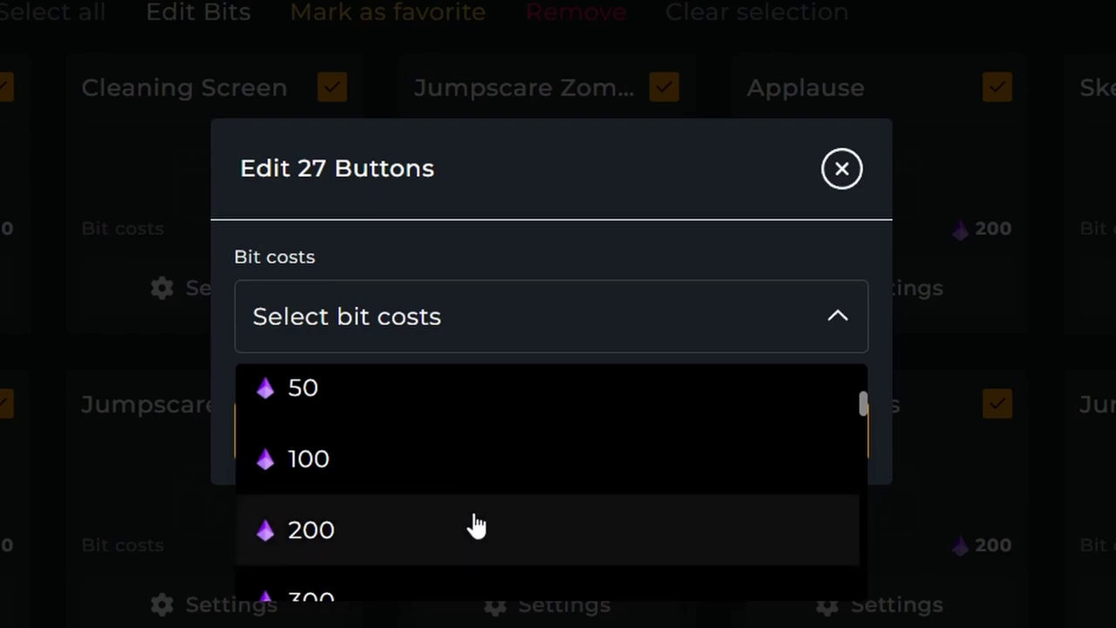
pyautogui.click(471, 528)
pyautogui.click(572, 444)
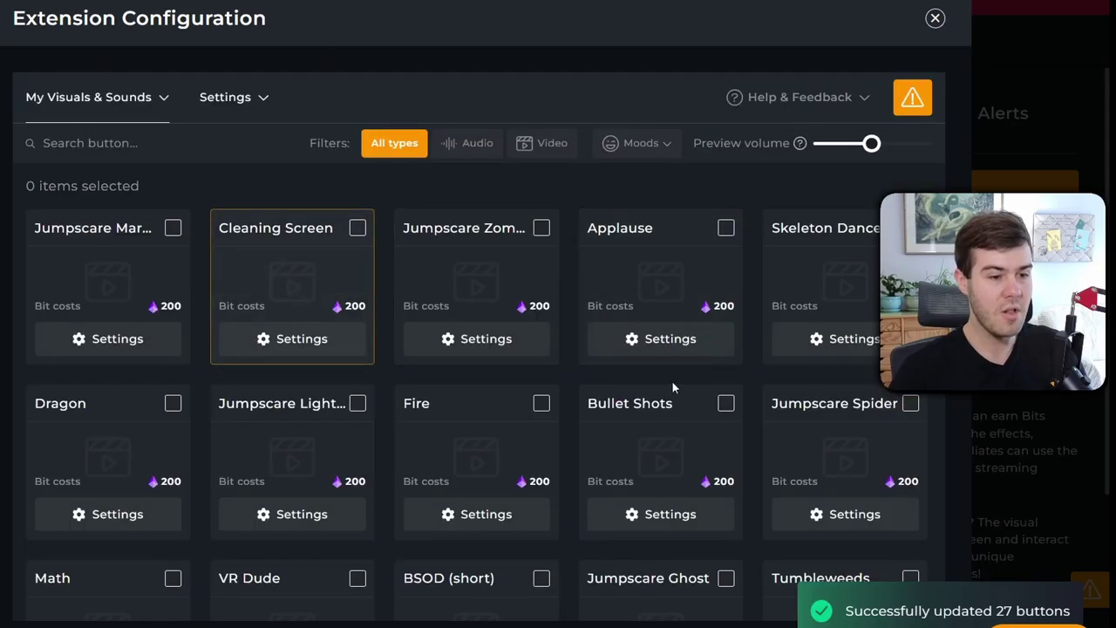
# Step: Remove the Flashbang (medium) button from the extension
pyautogui.scroll(-10, 382, 421)
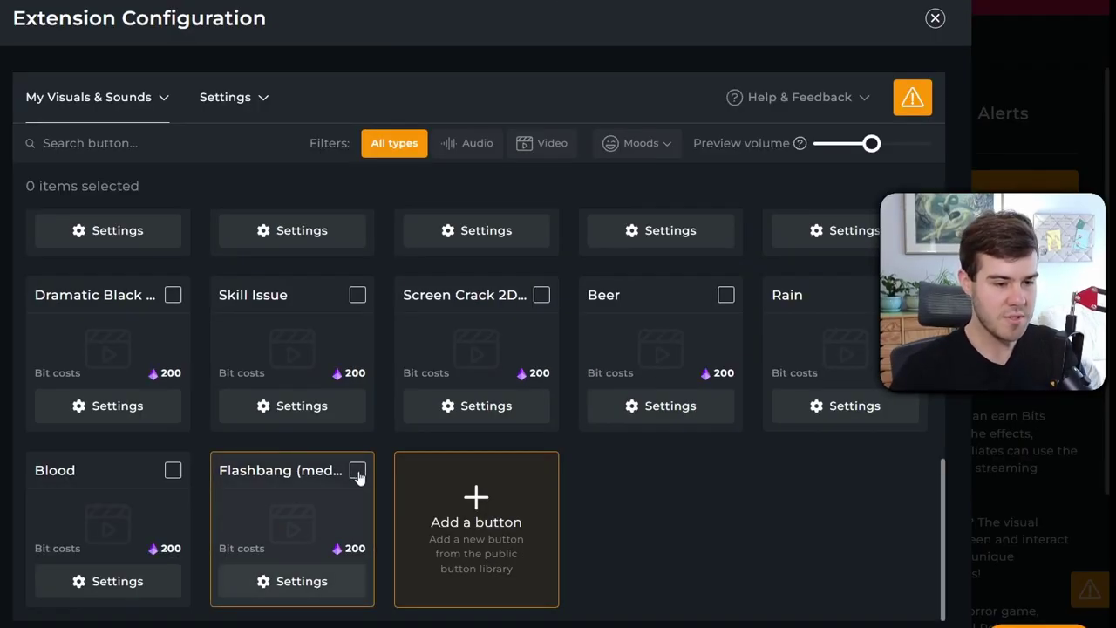
pyautogui.click(358, 471)
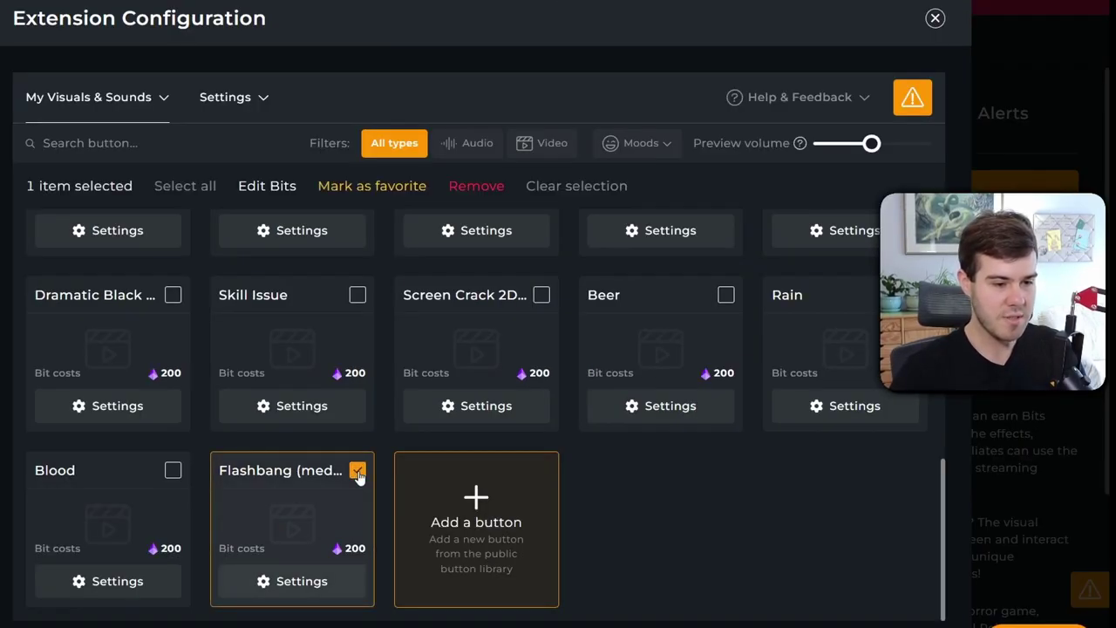
pyautogui.click(485, 186)
pyautogui.scroll(5, 393, 489)
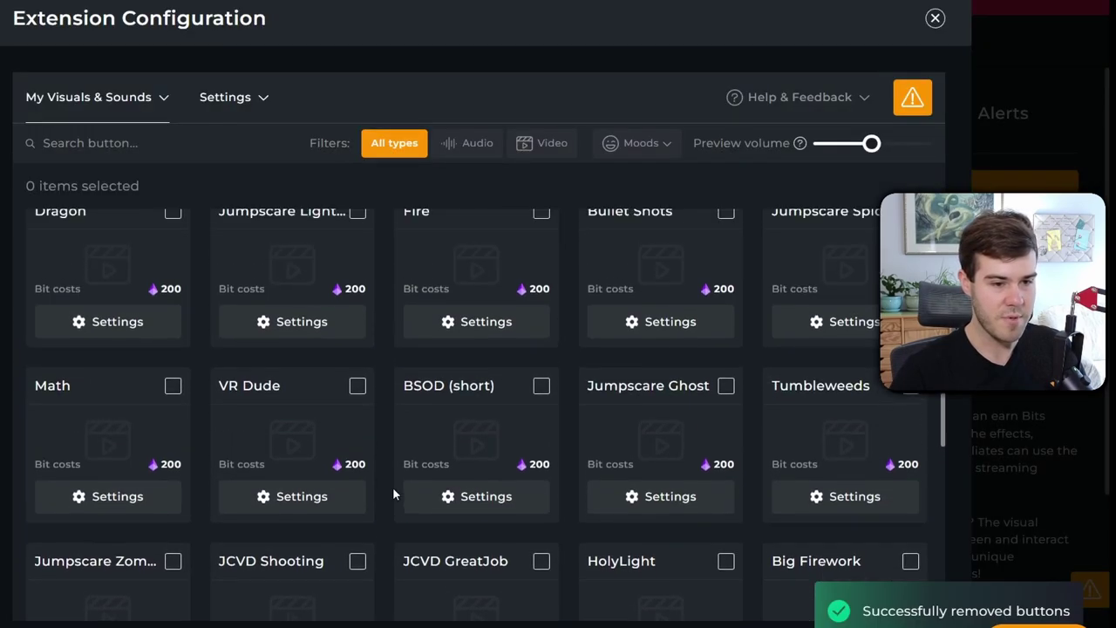
pyautogui.scroll(2, 392, 488)
# Step: Browse the available alert styles in the extension's Settings
pyautogui.click(232, 97)
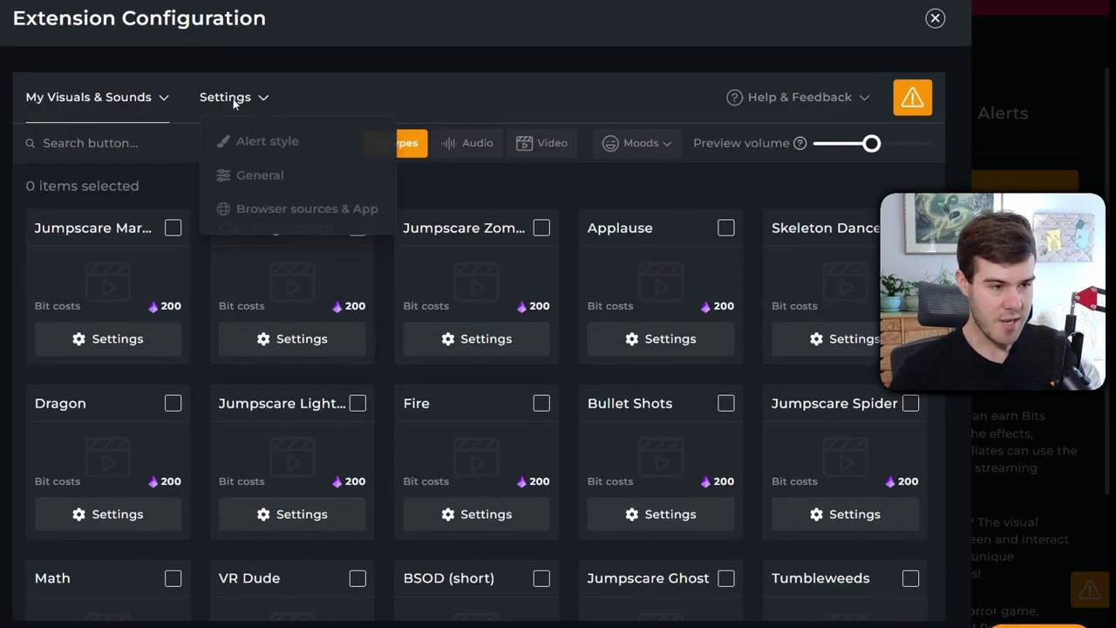
pyautogui.click(267, 148)
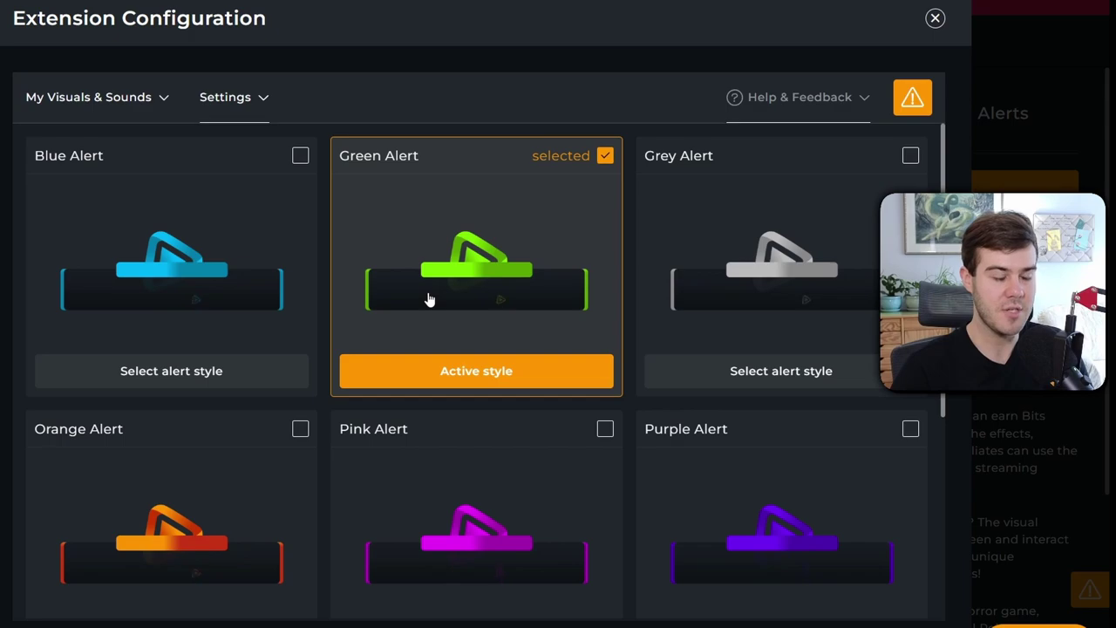
pyautogui.scroll(-4, 334, 309)
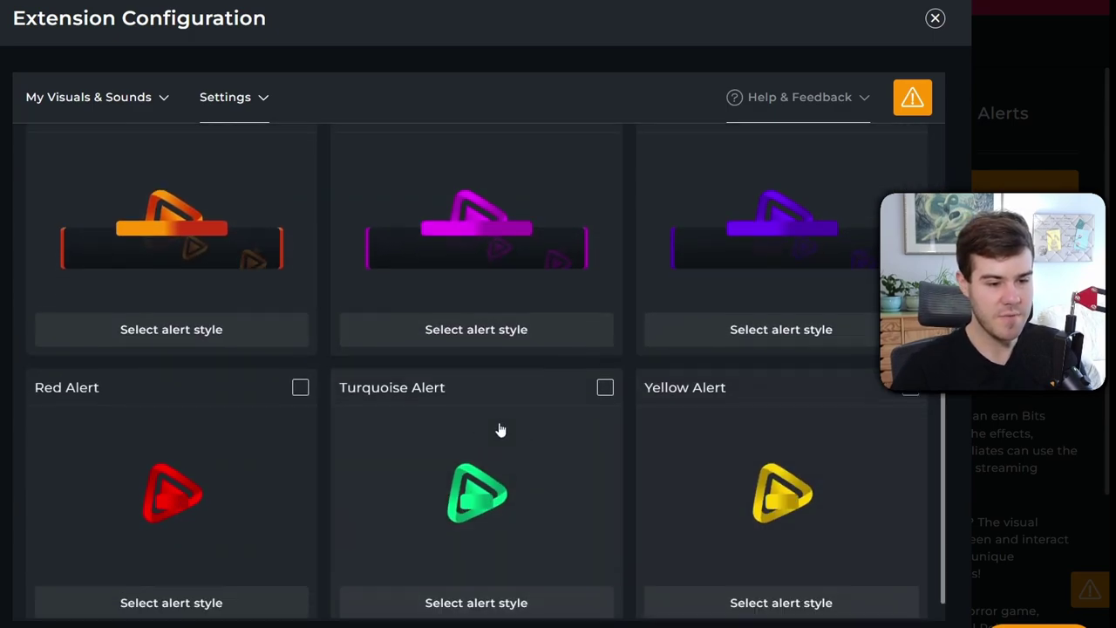
pyautogui.scroll(4, 559, 314)
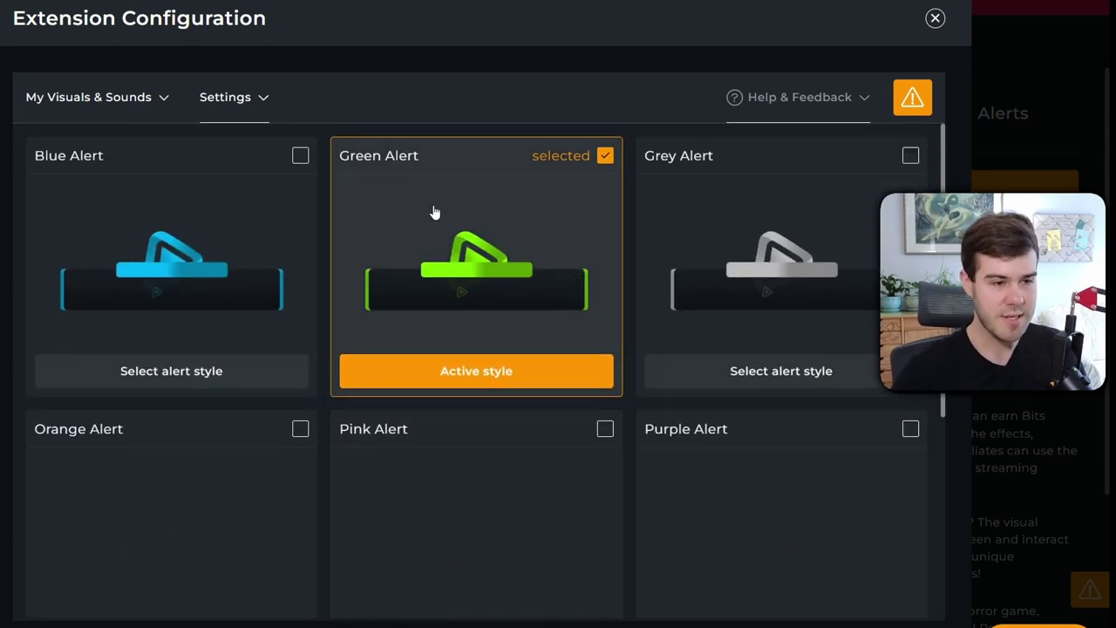
# Step: Toggle the Alert overlapping option in the General extension settings
pyautogui.click(225, 97)
pyautogui.click(260, 175)
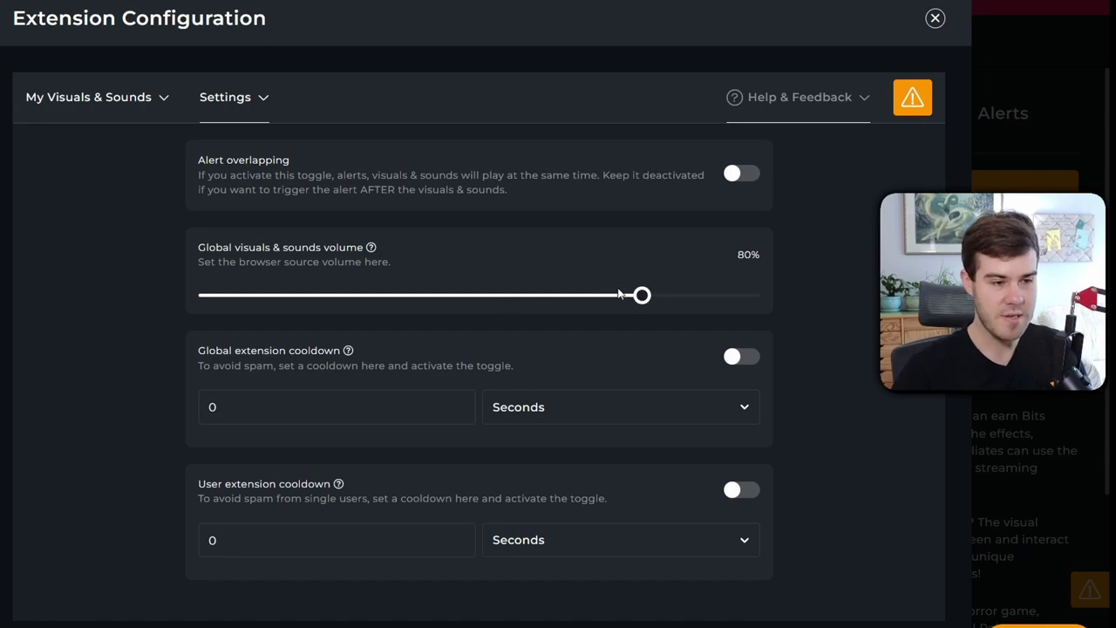
pyautogui.moveTo(220, 163); pyautogui.dragTo(347, 168)
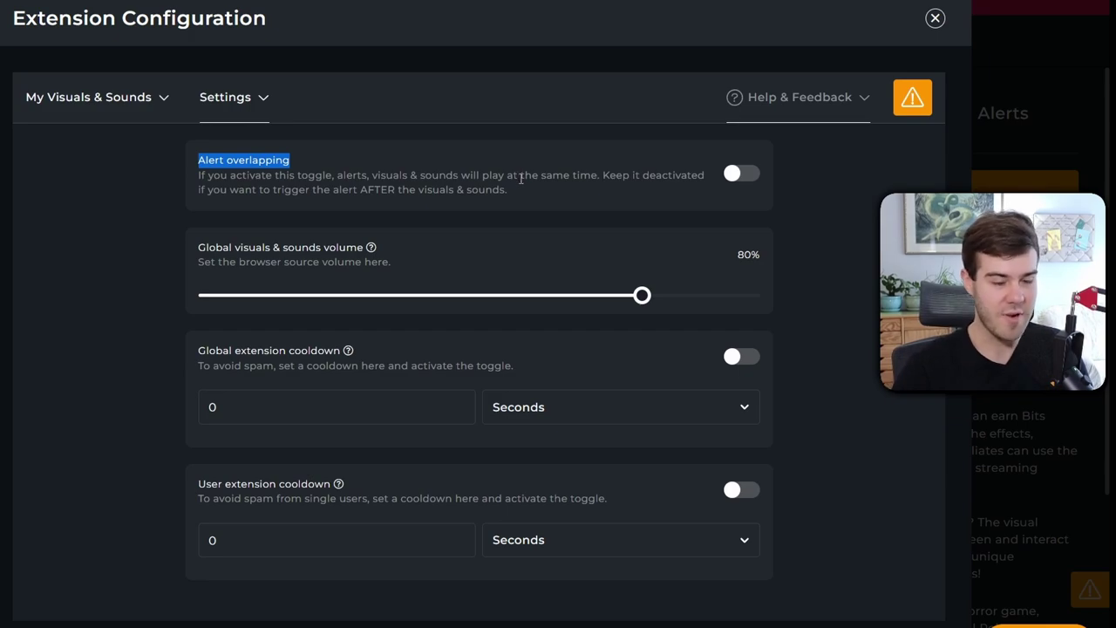
pyautogui.click(739, 177)
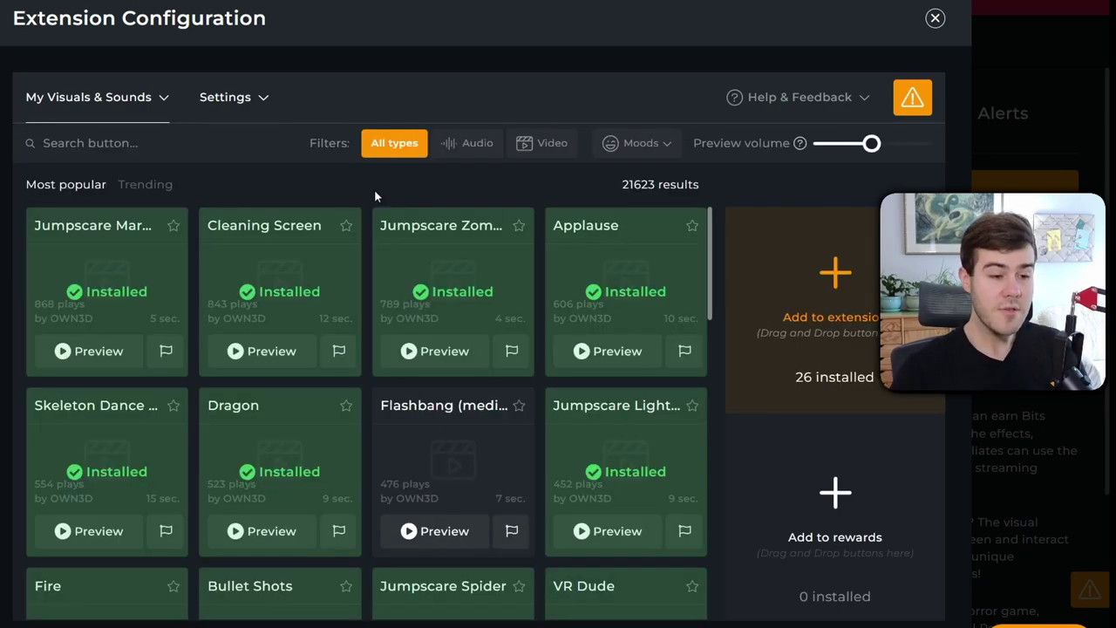
# Step: Add the Flashbang button to channel-point rewards and view the extension's Rewards section
pyautogui.moveTo(469, 454); pyautogui.dragTo(831, 510)
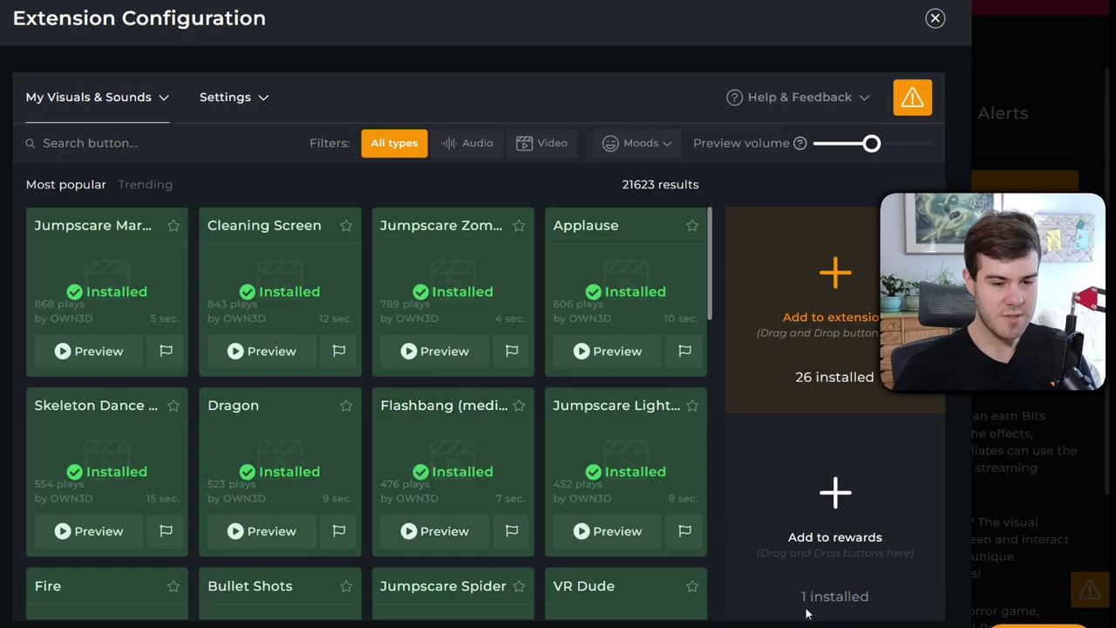
pyautogui.click(132, 99)
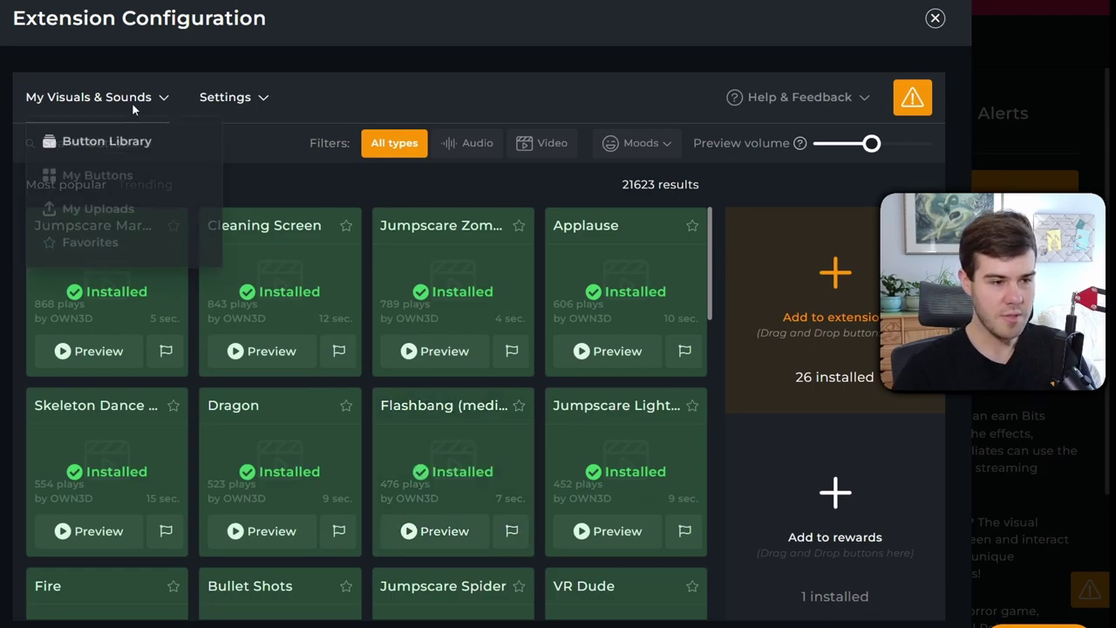
pyautogui.click(115, 175)
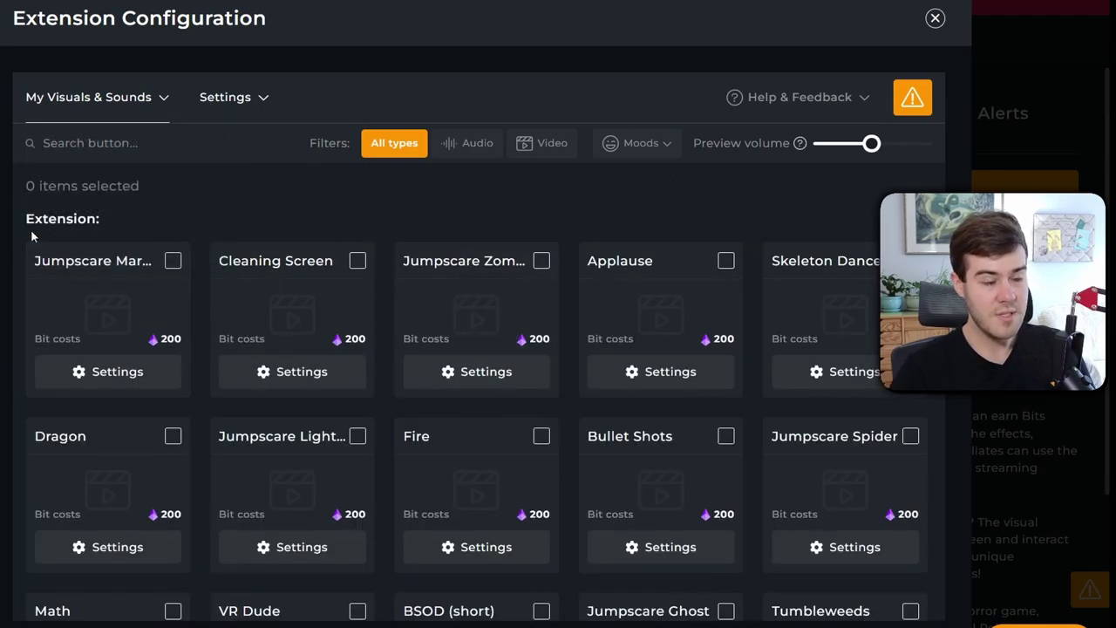
pyautogui.scroll(-10, 231, 388)
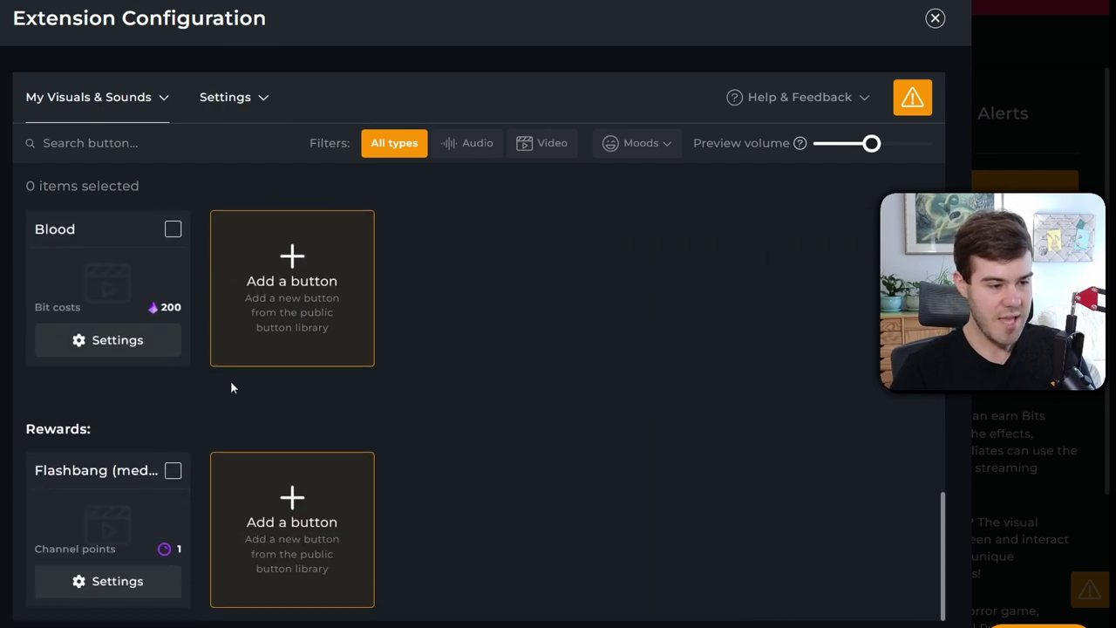
pyautogui.moveTo(38, 428); pyautogui.dragTo(131, 432)
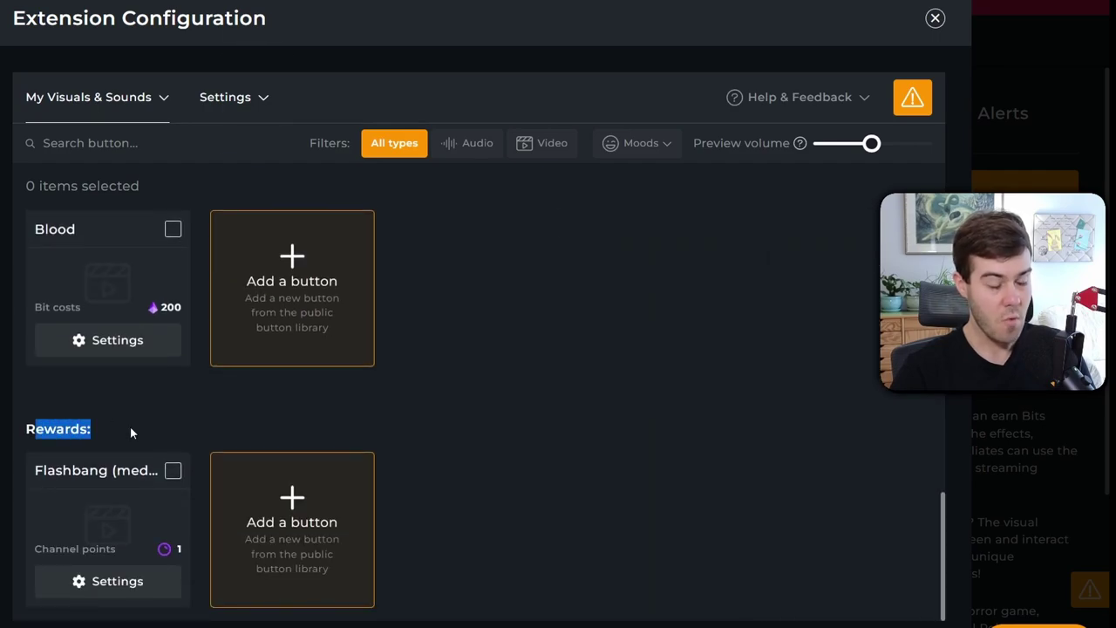
# Step: Set the Flashbang (medium) reward to 10 channel points, save, and close its settings
pyautogui.click(116, 583)
pyautogui.click(360, 385)
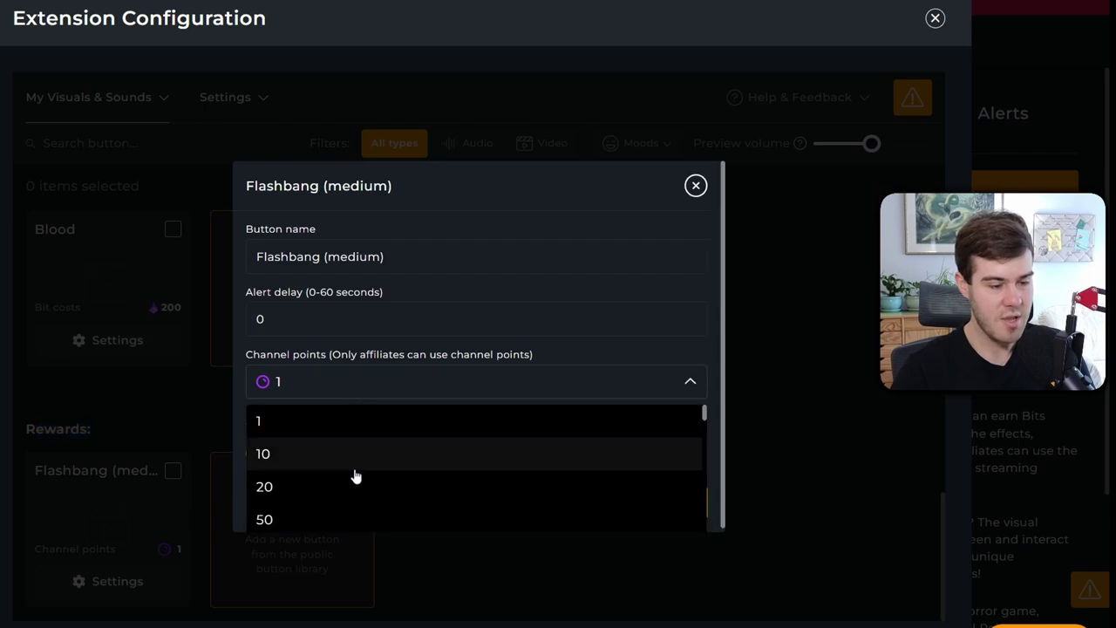
pyautogui.scroll(-3, 357, 473)
pyautogui.scroll(3, 356, 473)
pyautogui.click(388, 447)
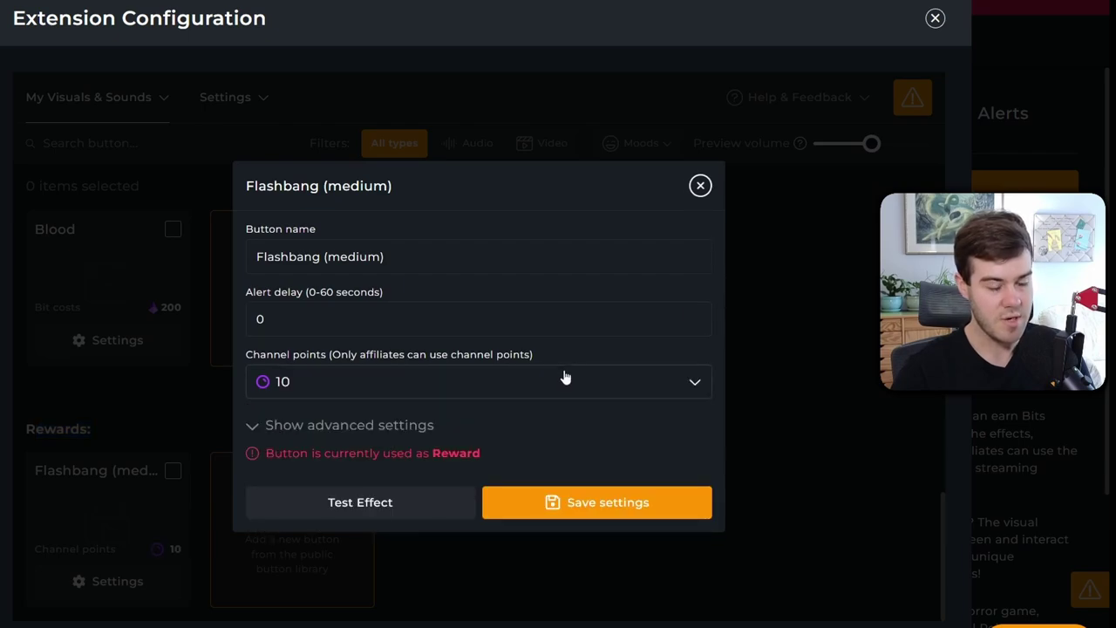
pyautogui.click(626, 508)
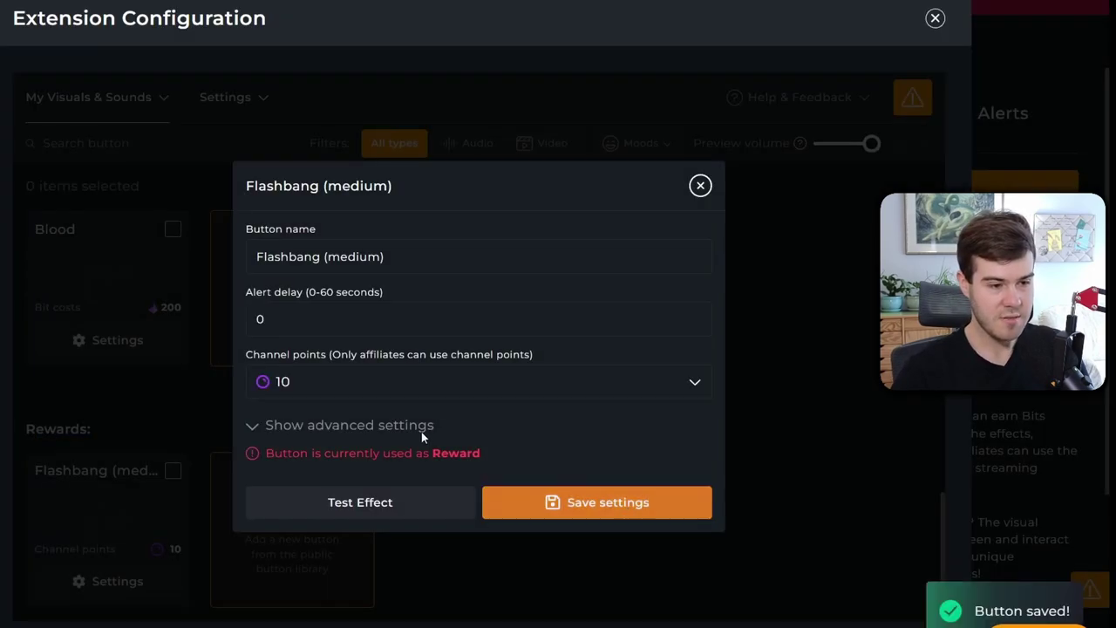
pyautogui.click(700, 186)
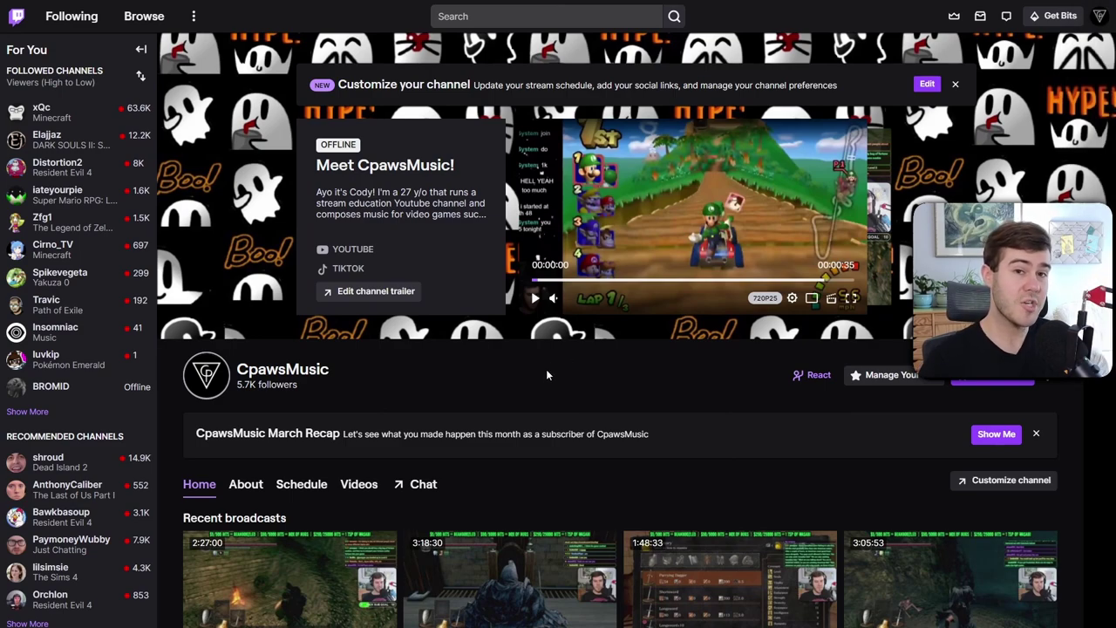
# Step: Switch the Twitch channel to the chat view, check the OWN3D panel, and show channel-points rewards
pyautogui.click(427, 487)
pyautogui.scroll(-10, 452, 478)
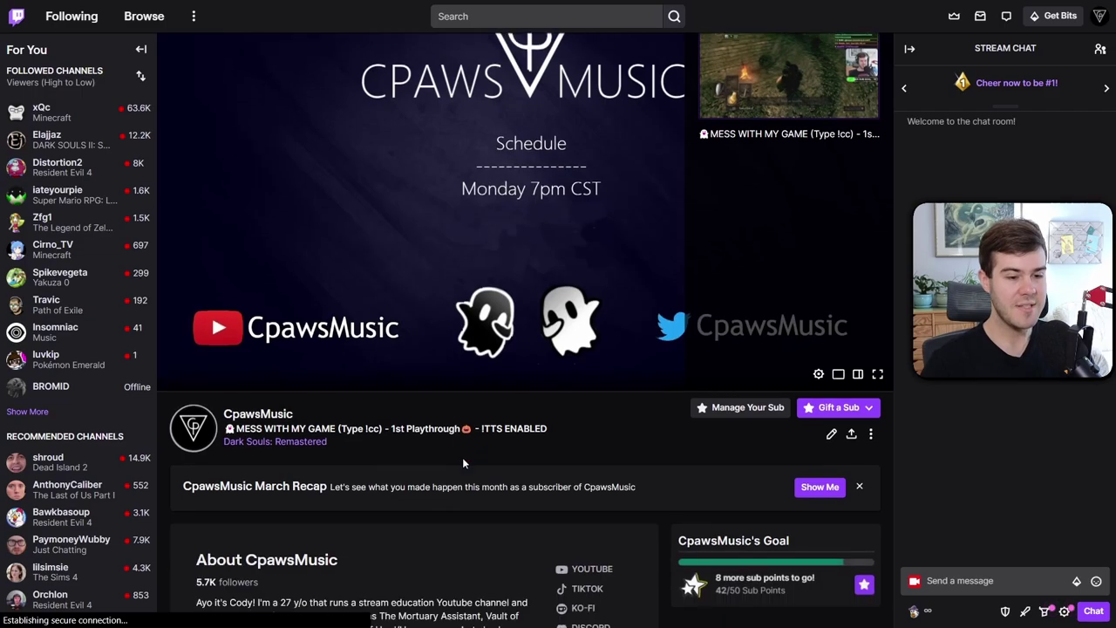
pyautogui.scroll(3, 474, 427)
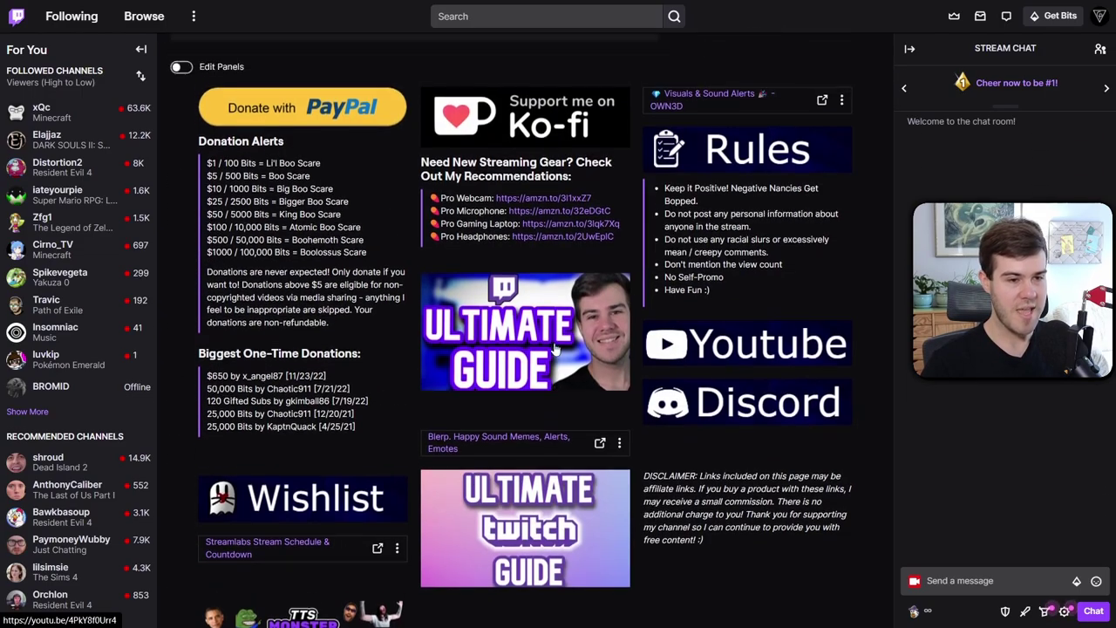
pyautogui.scroll(-1, 573, 388)
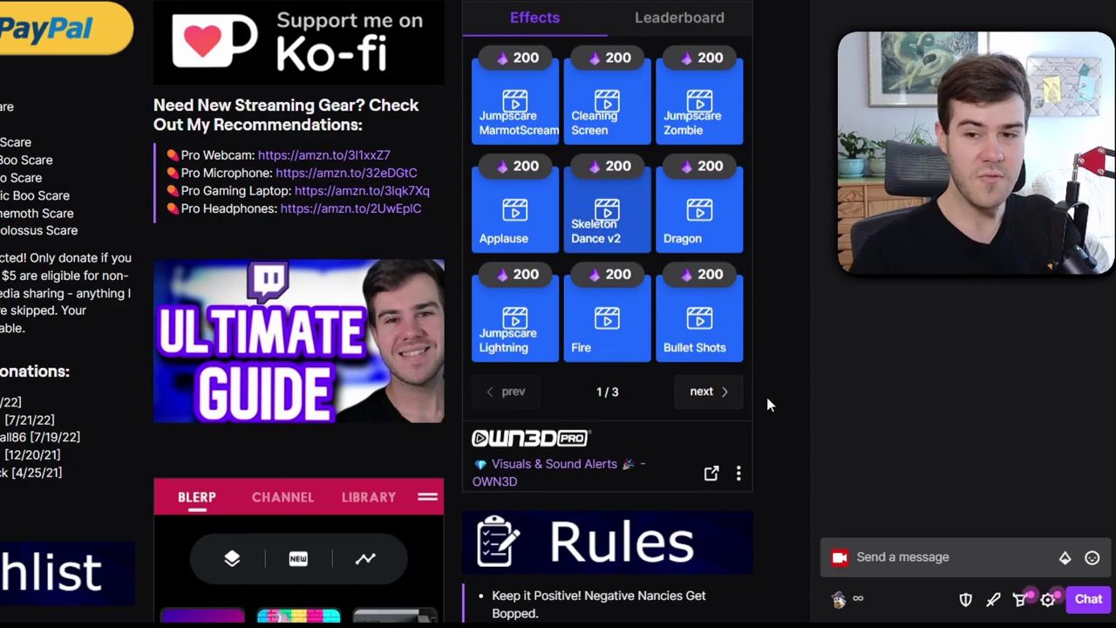
pyautogui.click(839, 602)
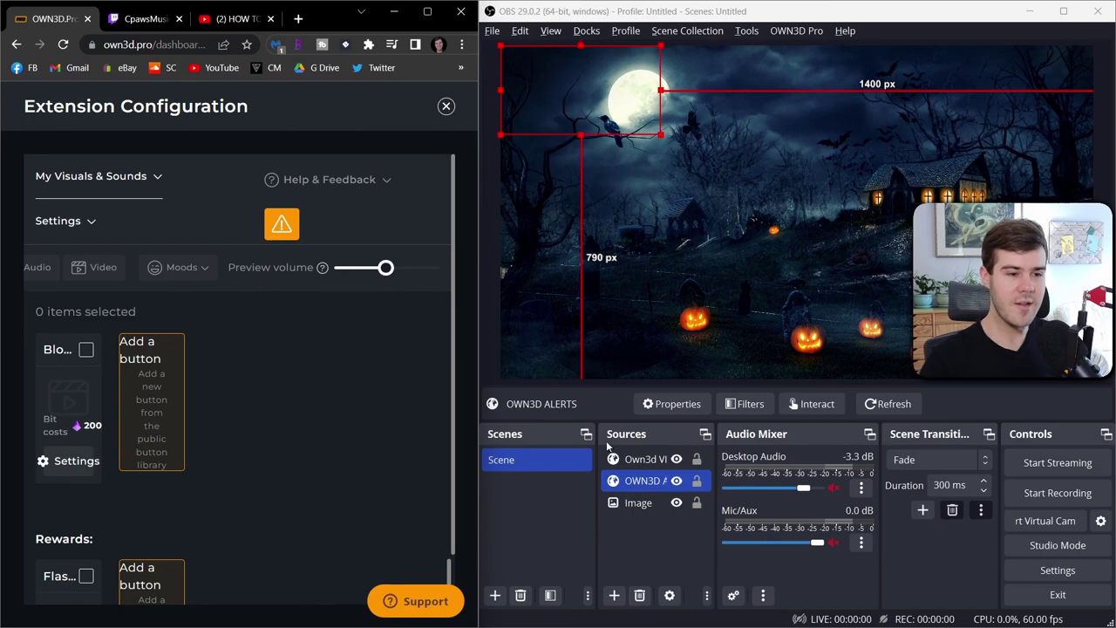
# Step: Review the Own3d VISUALS source properties down to Control audio via OBS and accept them
pyautogui.click(494, 325)
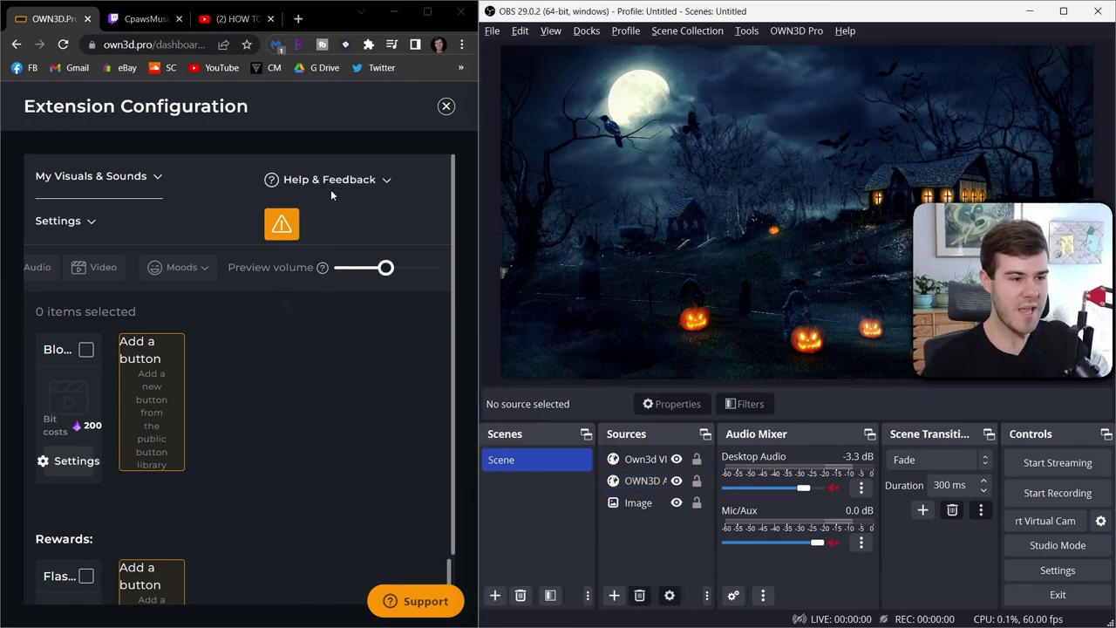
pyautogui.scroll(-1, 244, 353)
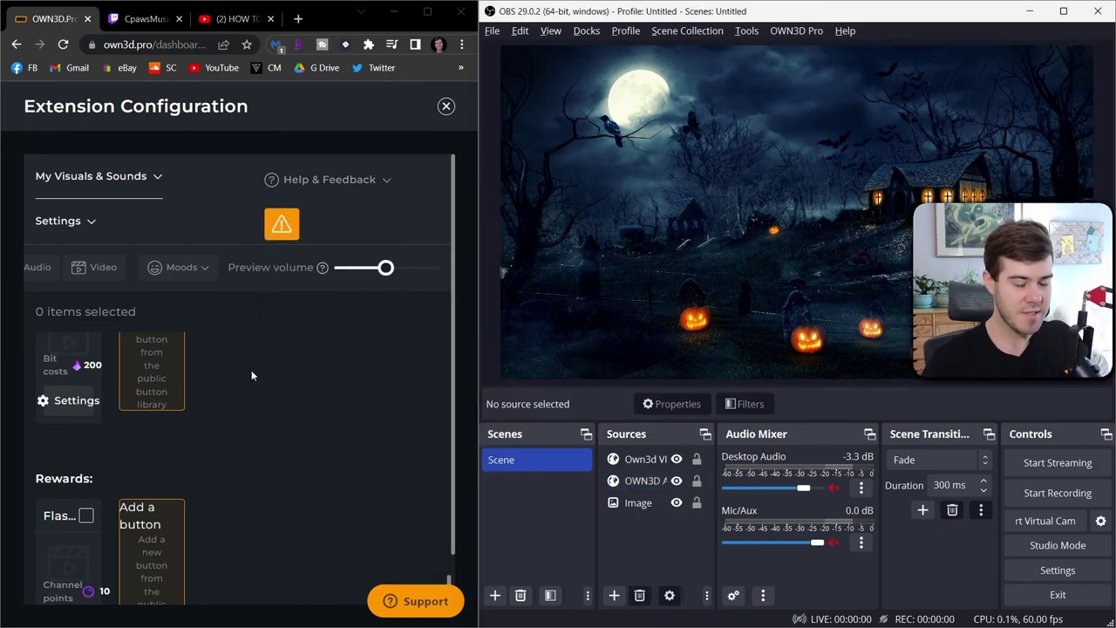
pyautogui.scroll(3, 257, 407)
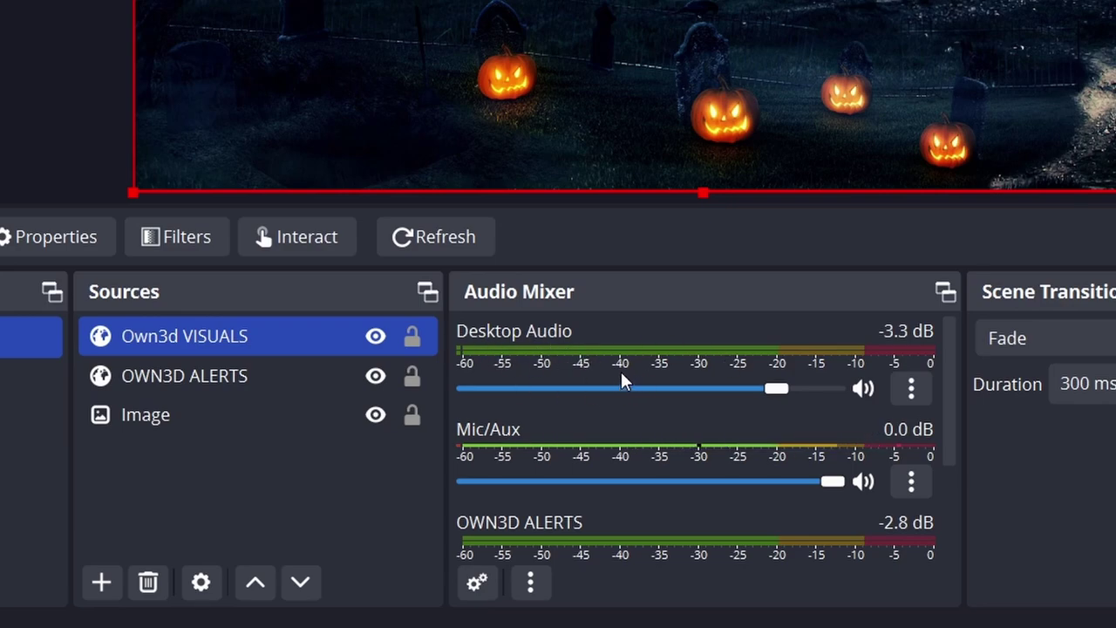
pyautogui.keyDown('ctrl'); pyautogui.click(286, 374); pyautogui.keyUp('ctrl')
pyautogui.click(207, 341)
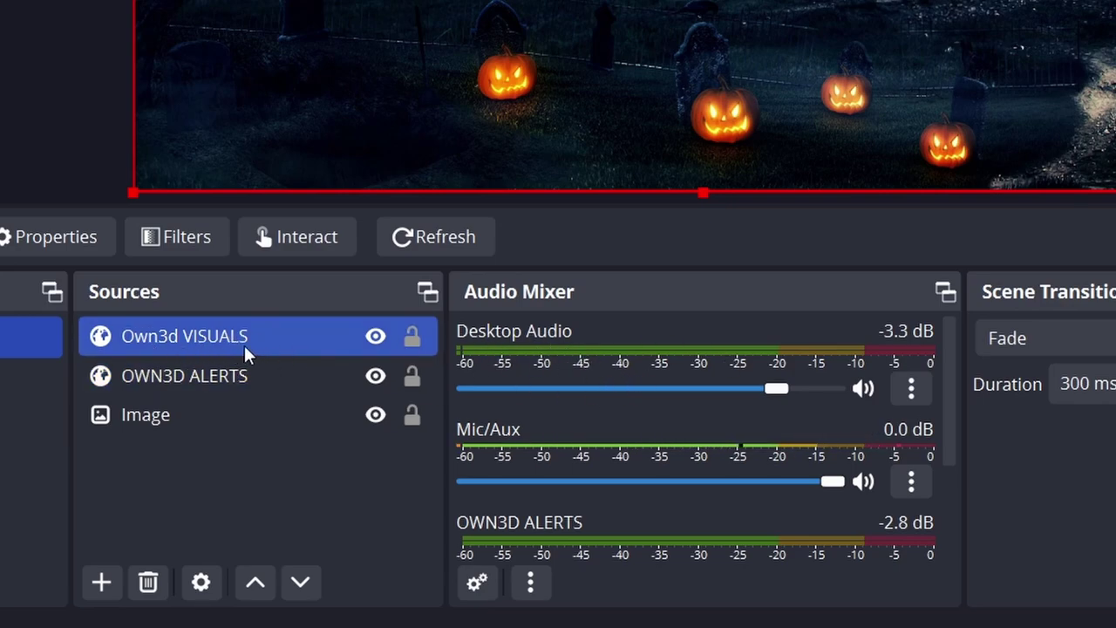
pyautogui.doubleClick(267, 341)
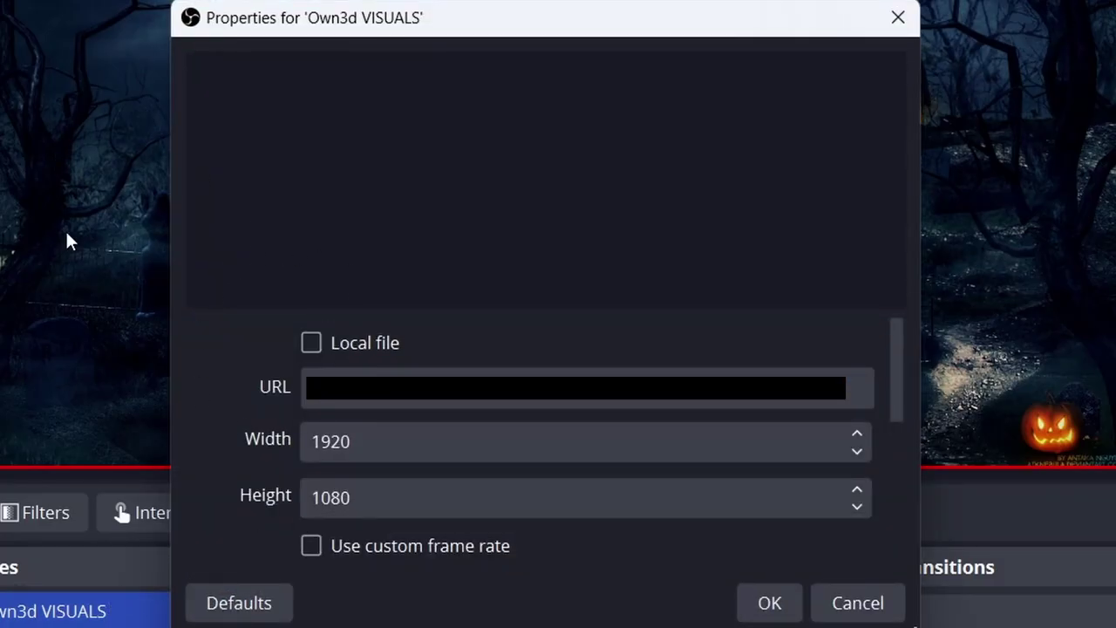
pyautogui.moveTo(897, 392); pyautogui.dragTo(903, 463)
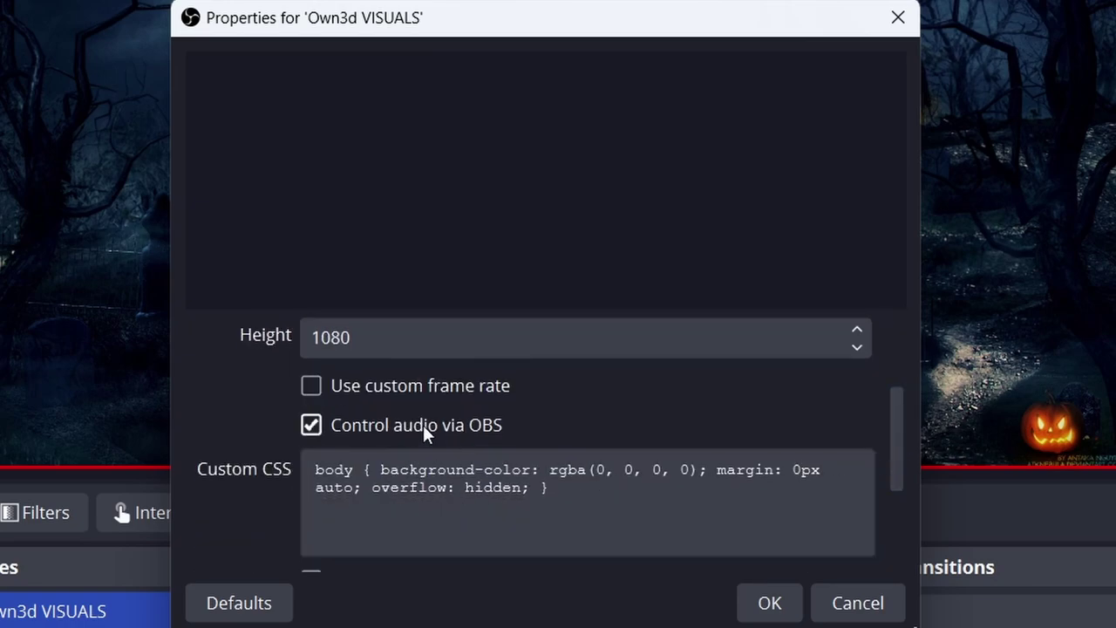
pyautogui.click(770, 603)
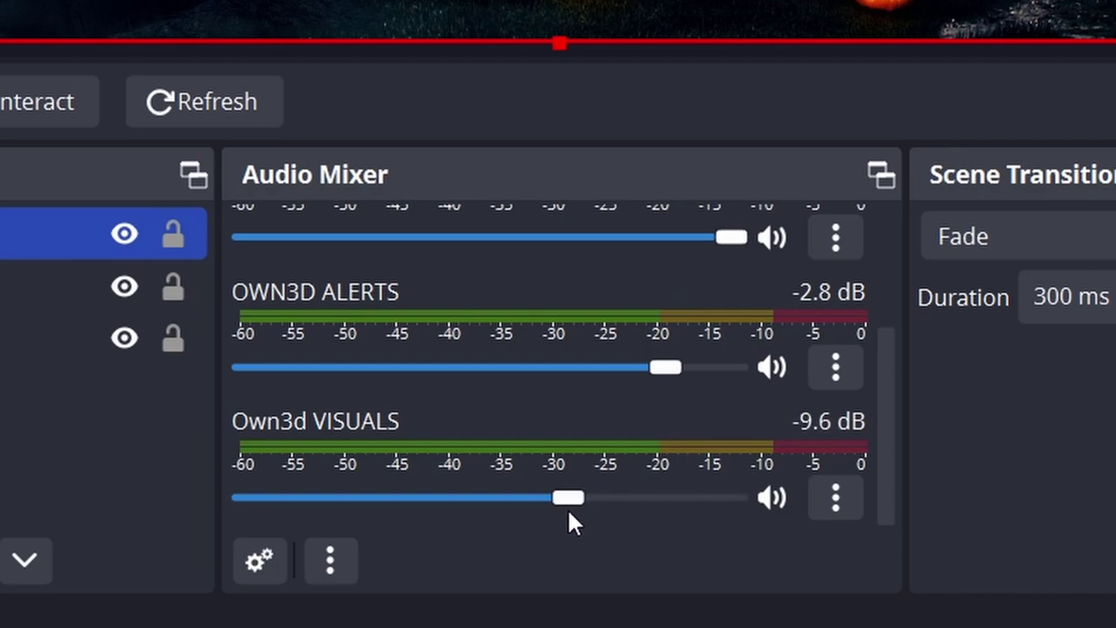
# Step: Raise the Own3d VISUALS volume fader in the Audio Mixer
pyautogui.moveTo(568, 510); pyautogui.dragTo(733, 510)
pyautogui.scroll(2, 622, 446)
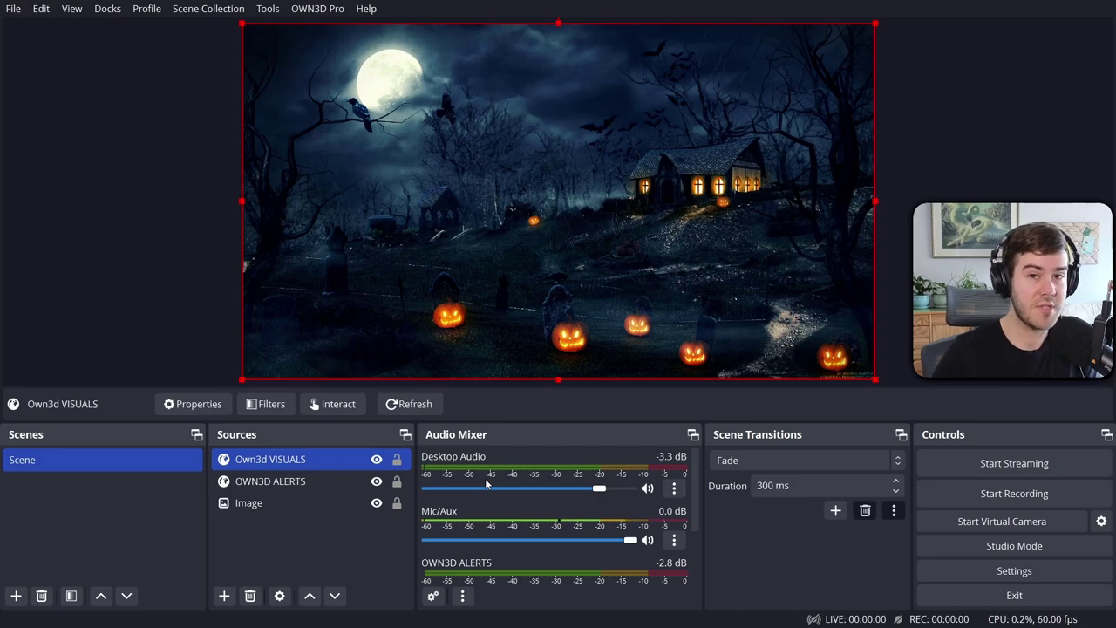
pyautogui.scroll(-2, 534, 565)
pyautogui.scroll(2, 515, 554)
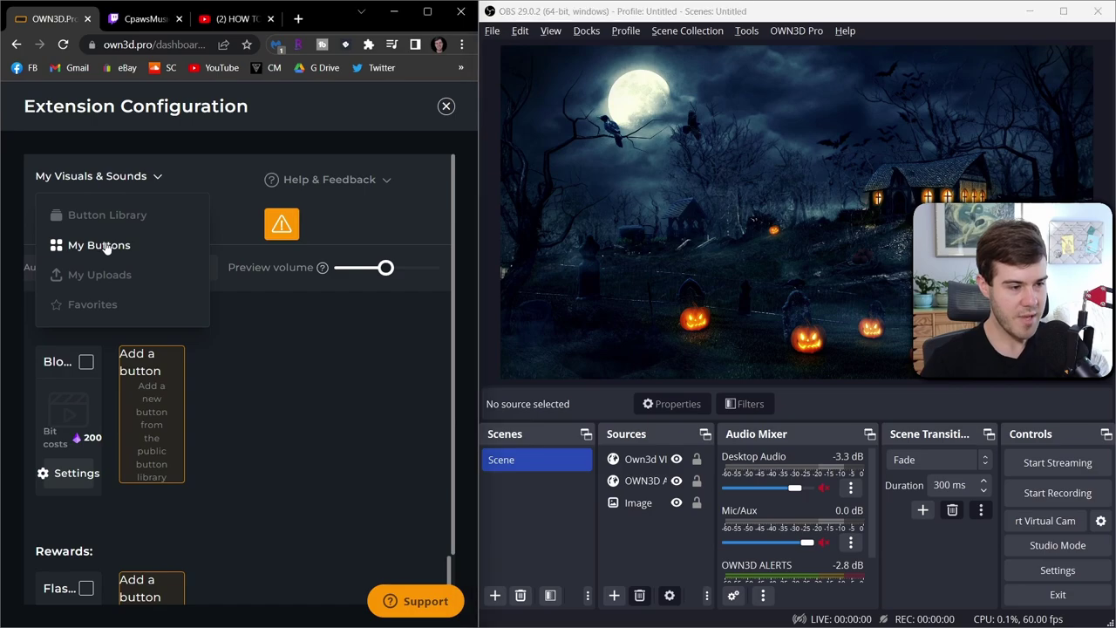
# Step: Open the Jumpscare Zombie button's settings under My Buttons and run Test Effect
pyautogui.click(98, 245)
pyautogui.scroll(-5, 244, 369)
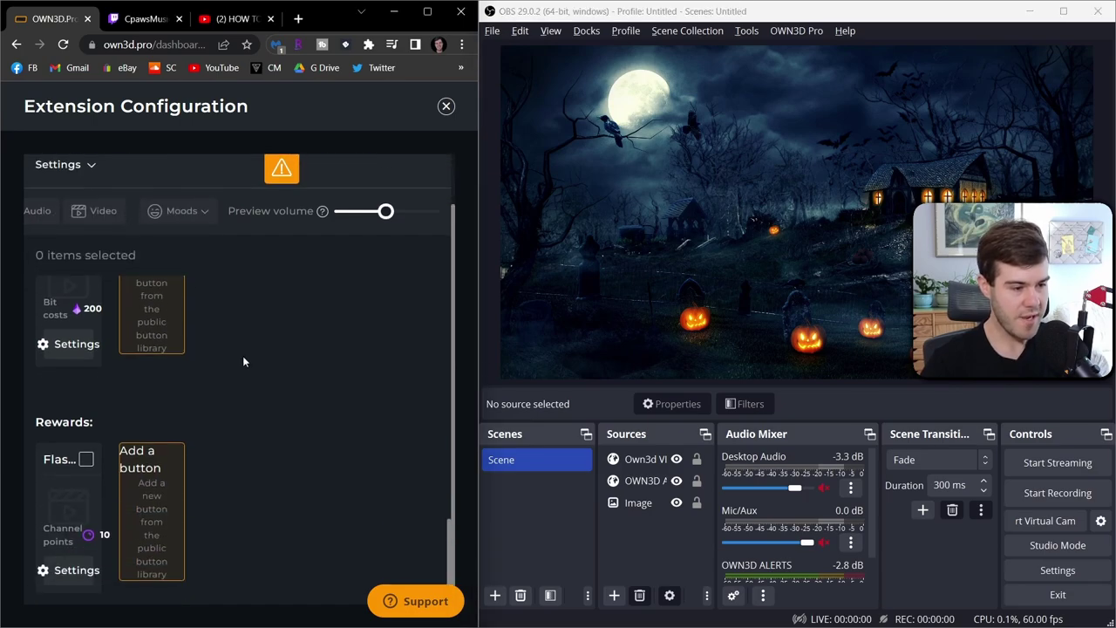
pyautogui.scroll(5, 112, 411)
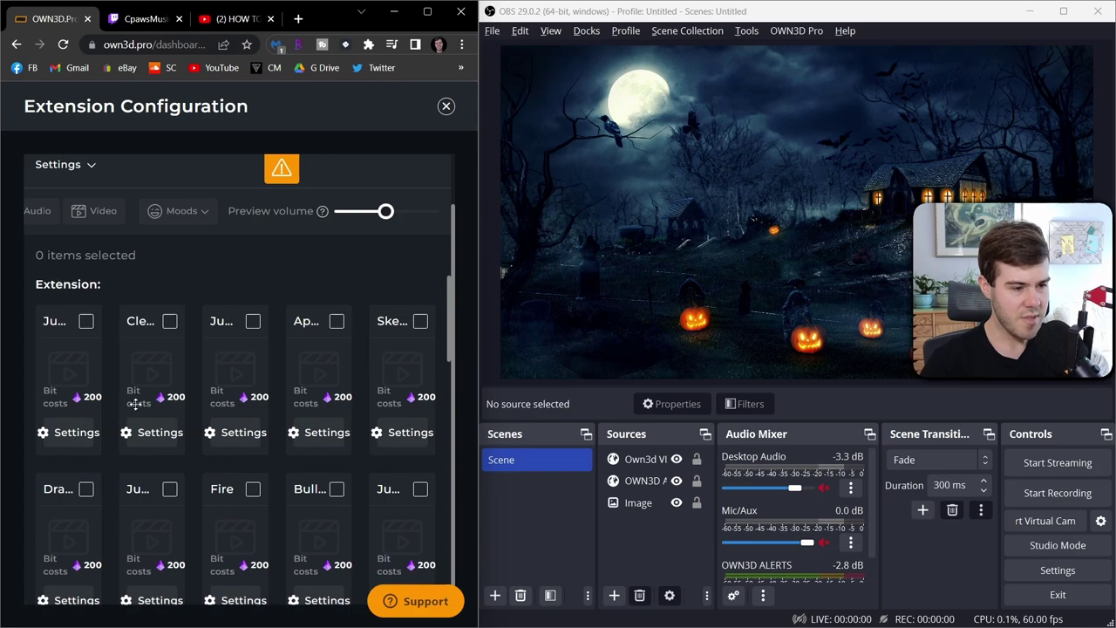
pyautogui.click(237, 432)
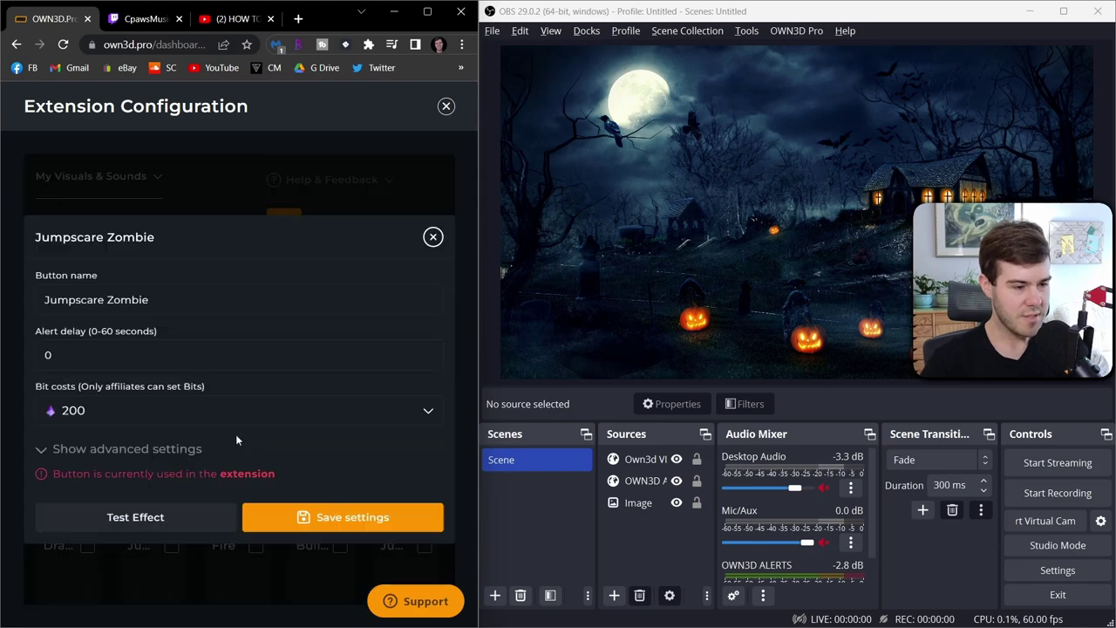
pyautogui.click(165, 520)
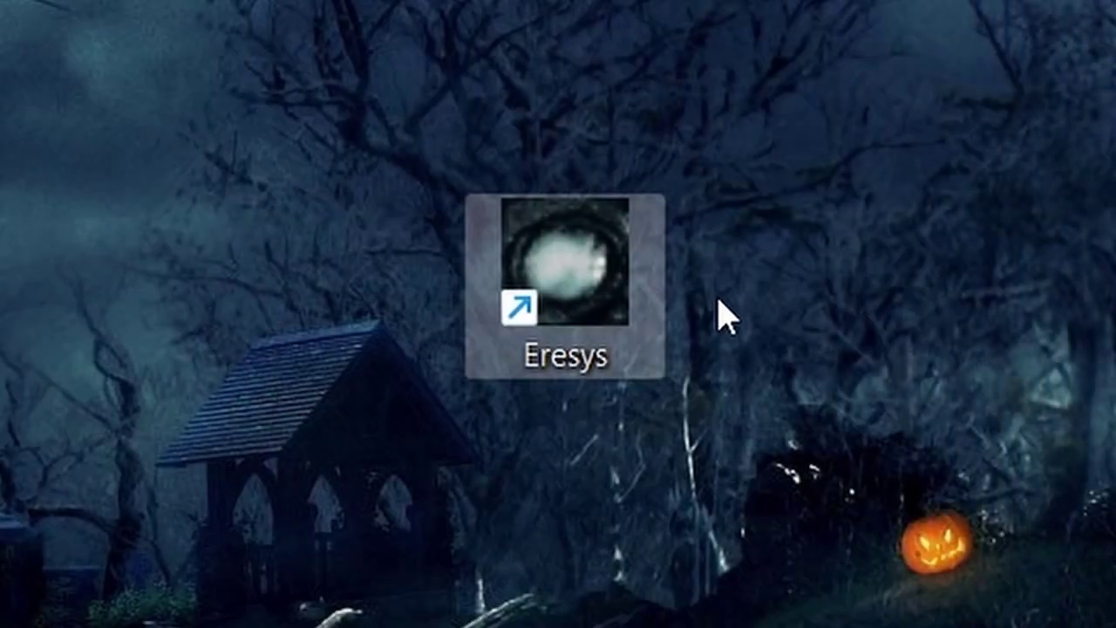
# Step: Launch Eresys and switch its Video Settings screen mode from Borderless to Windowed
pyautogui.doubleClick(608, 294)
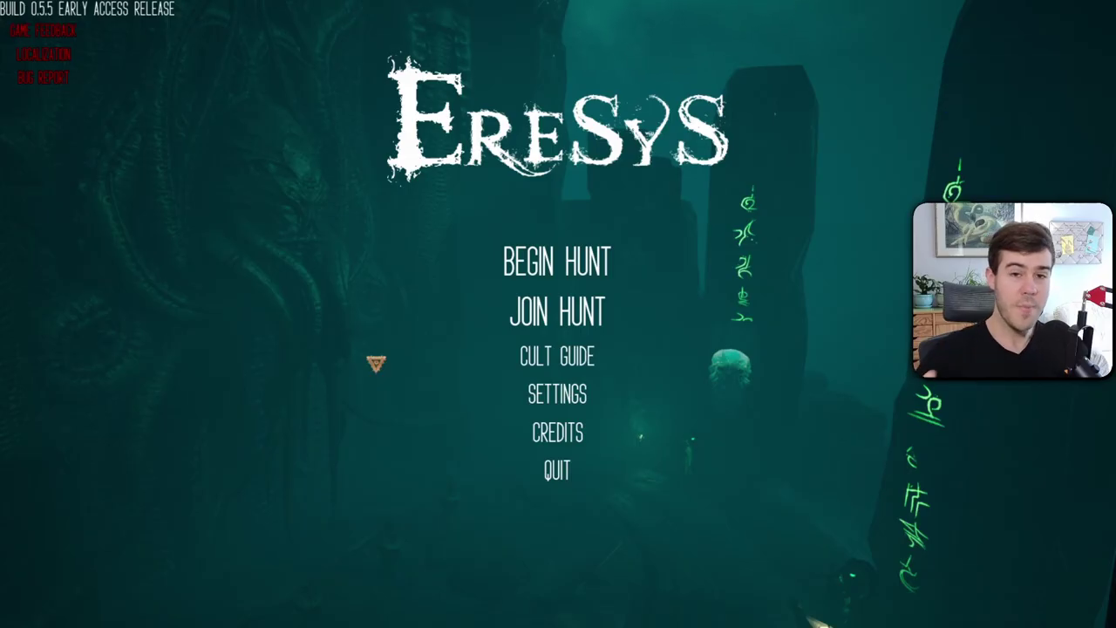
pyautogui.click(558, 397)
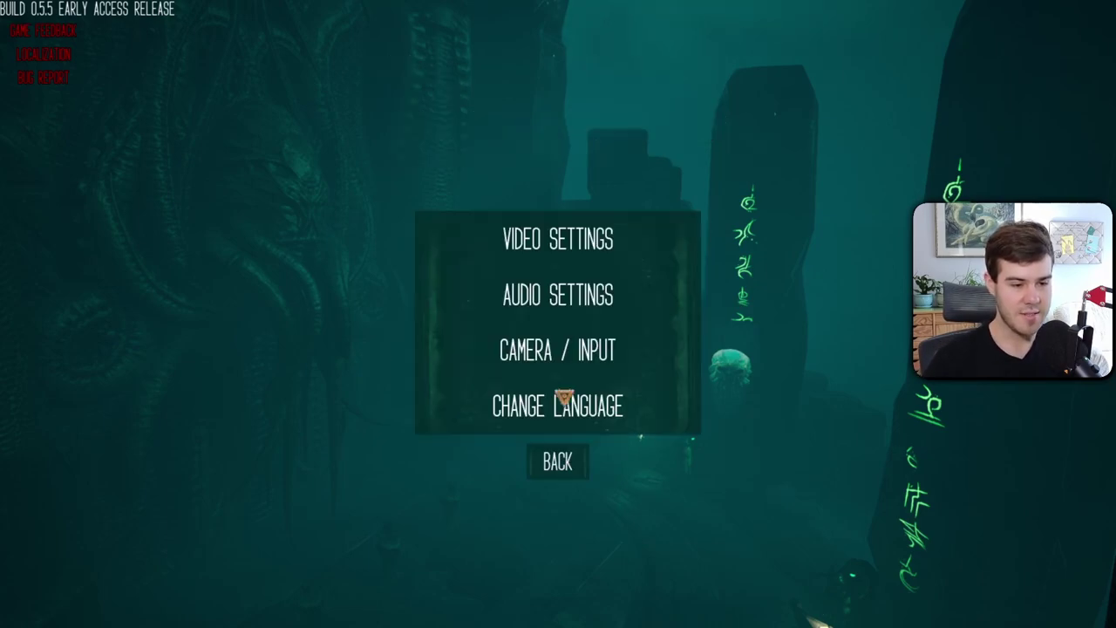
pyautogui.click(555, 244)
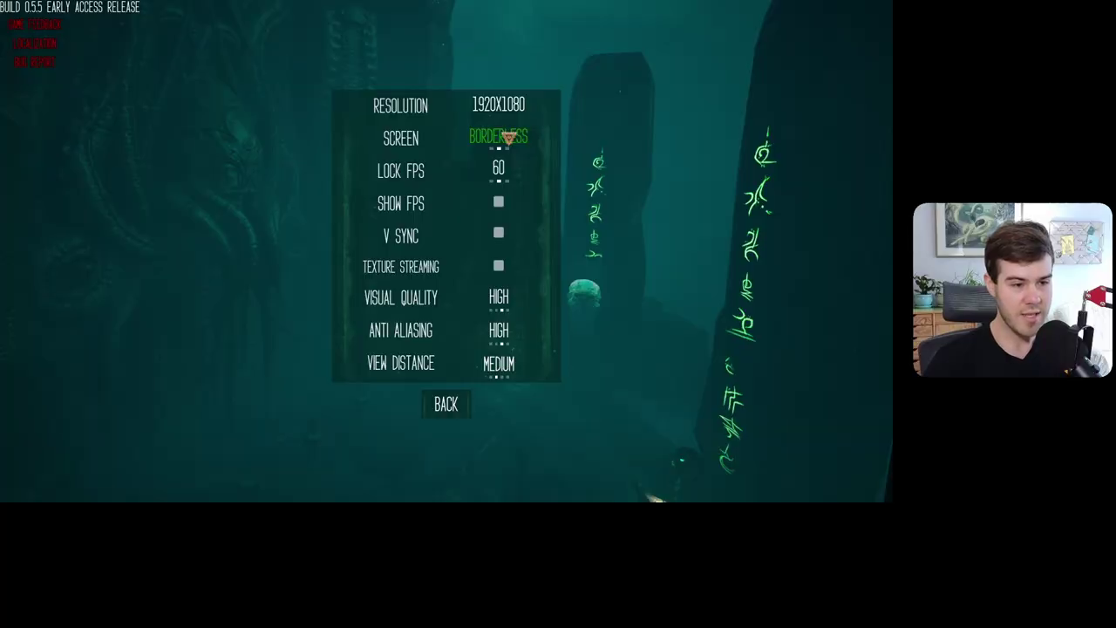
pyautogui.click(508, 138)
pyautogui.click(646, 175)
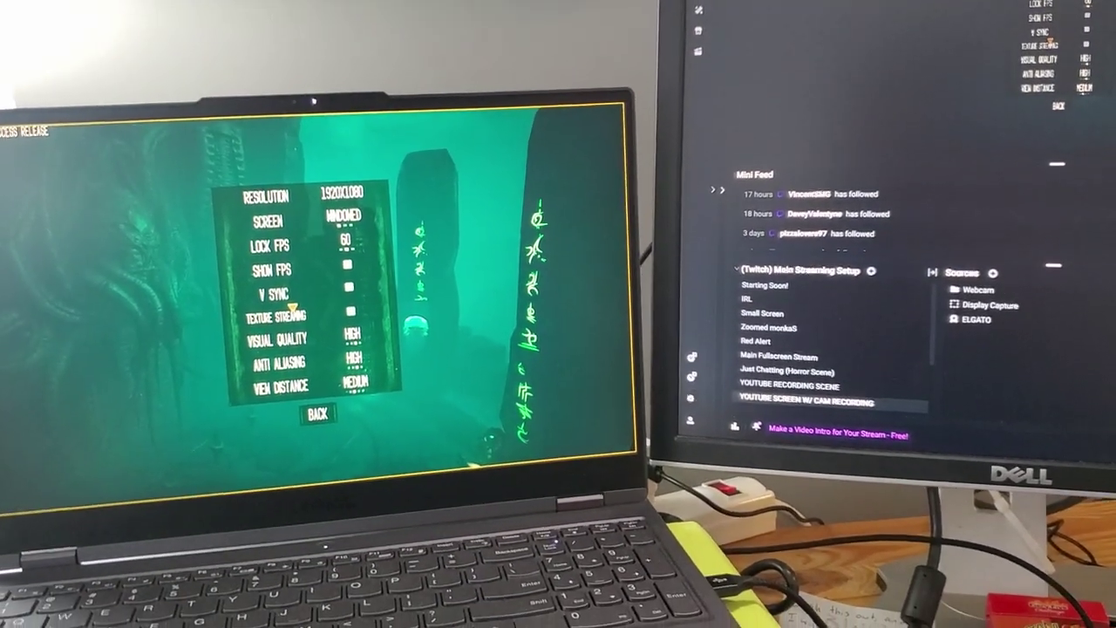
# Step: Bring the Extension Configuration window with the Jumpscare Zombie settings over the windowed game
pyautogui.hotkey('alt', 'Tab')
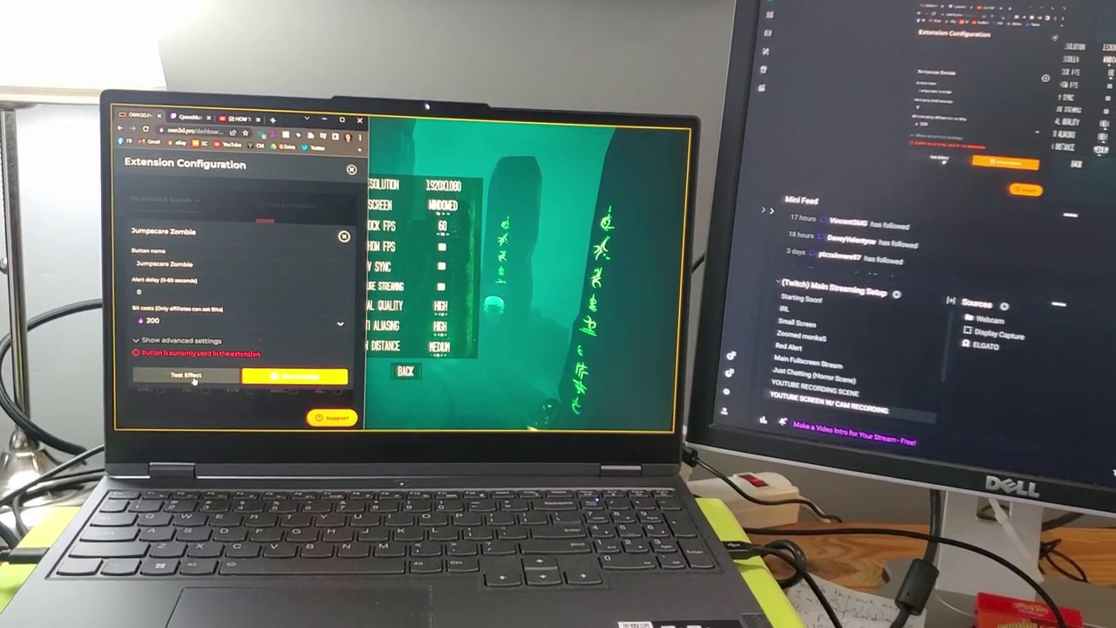